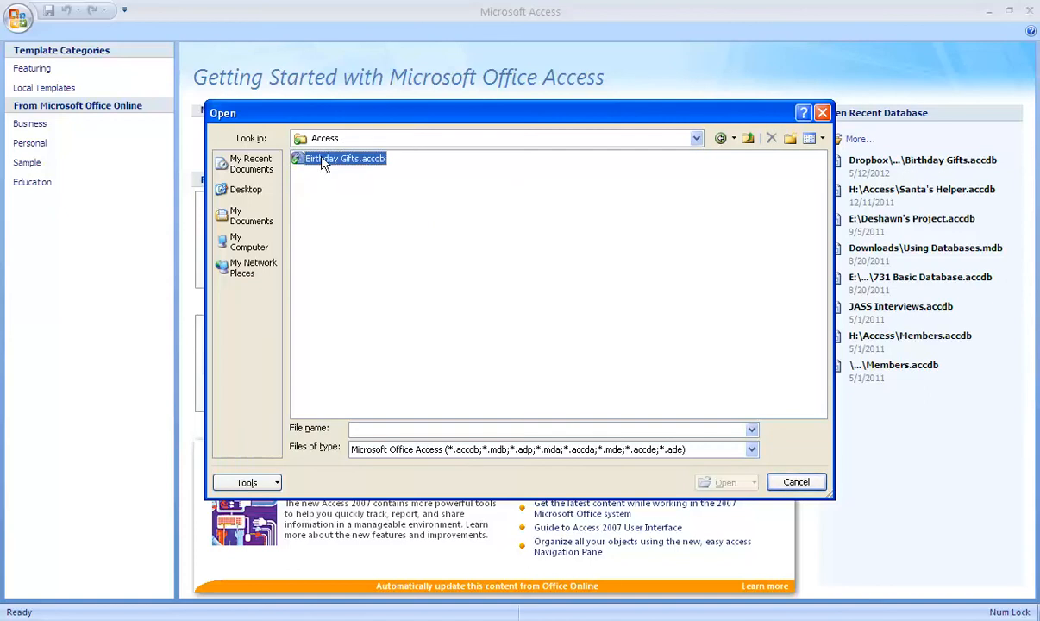
Open the Birthday Gifts.accdb database and enable its blocked content.
double_click(315, 158)
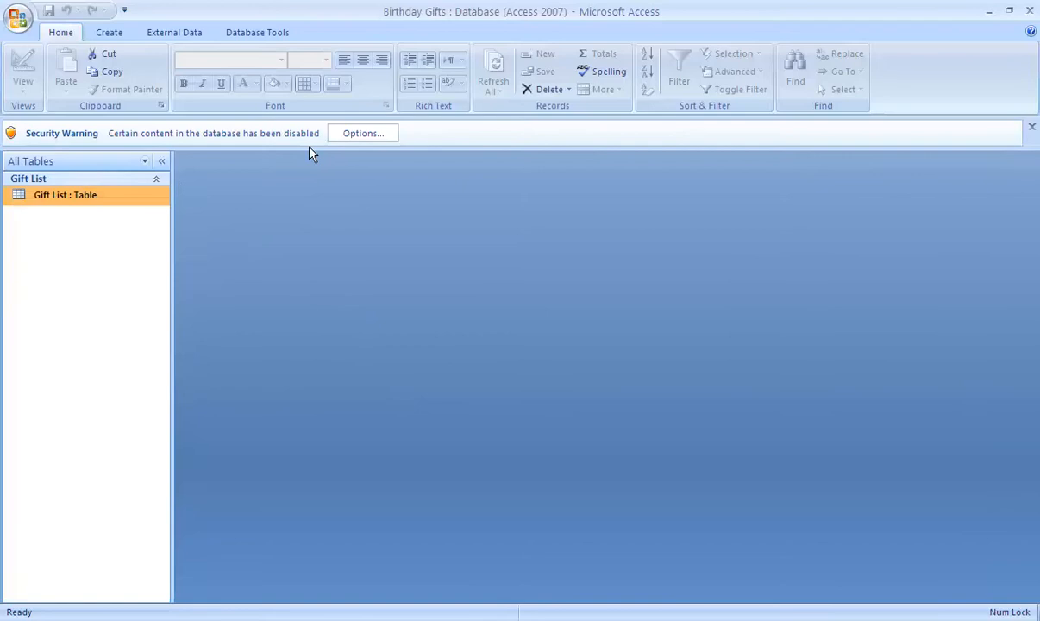
left_click(378, 138)
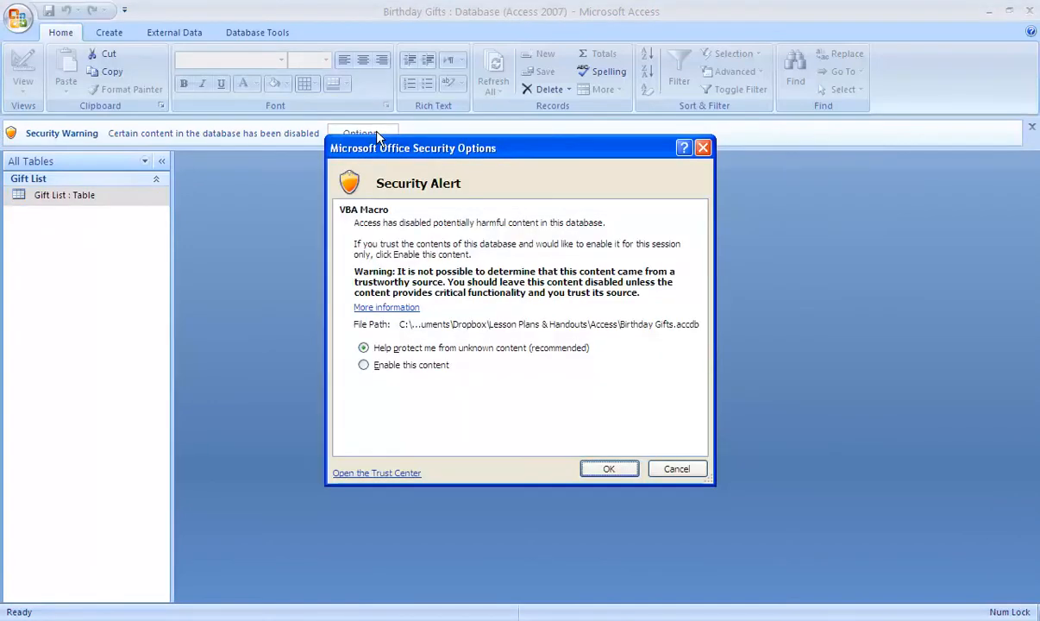
left_click(407, 369)
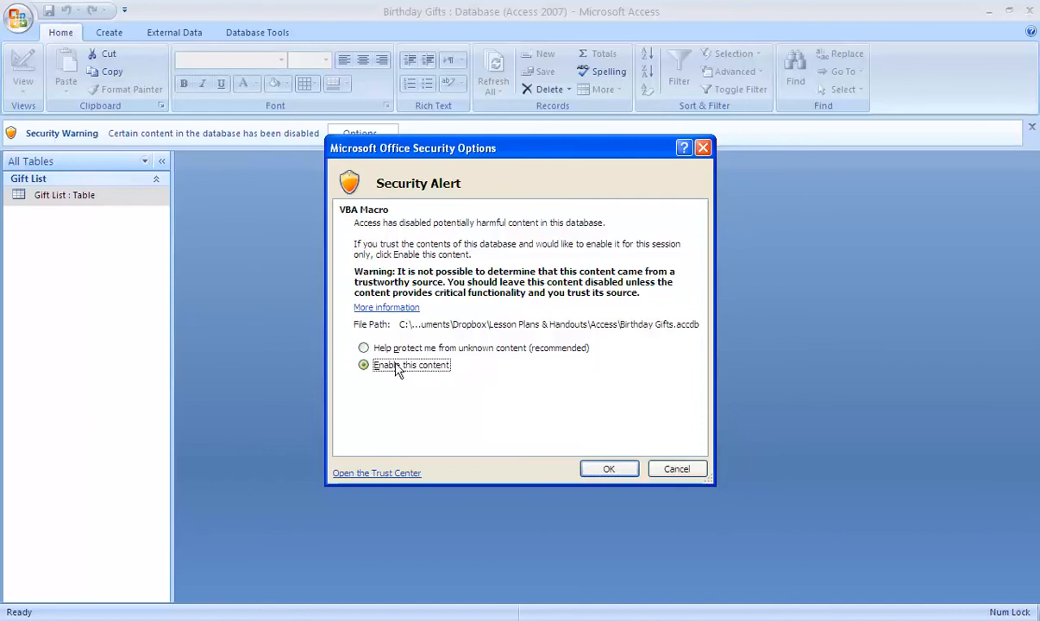
left_click(602, 470)
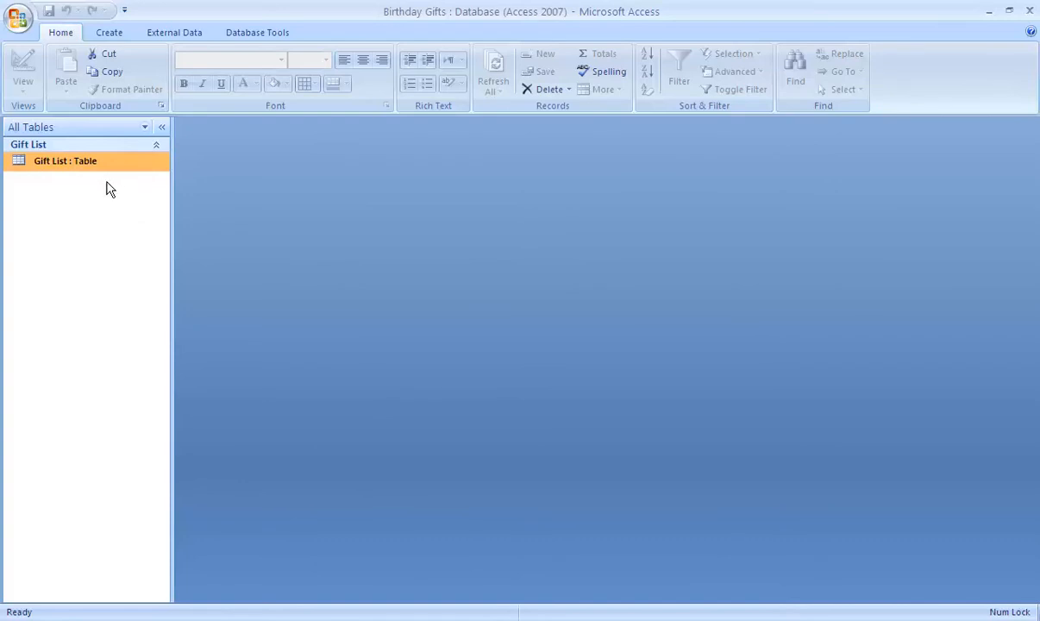
Open the Gift List table and switch it to Design View.
double_click(59, 172)
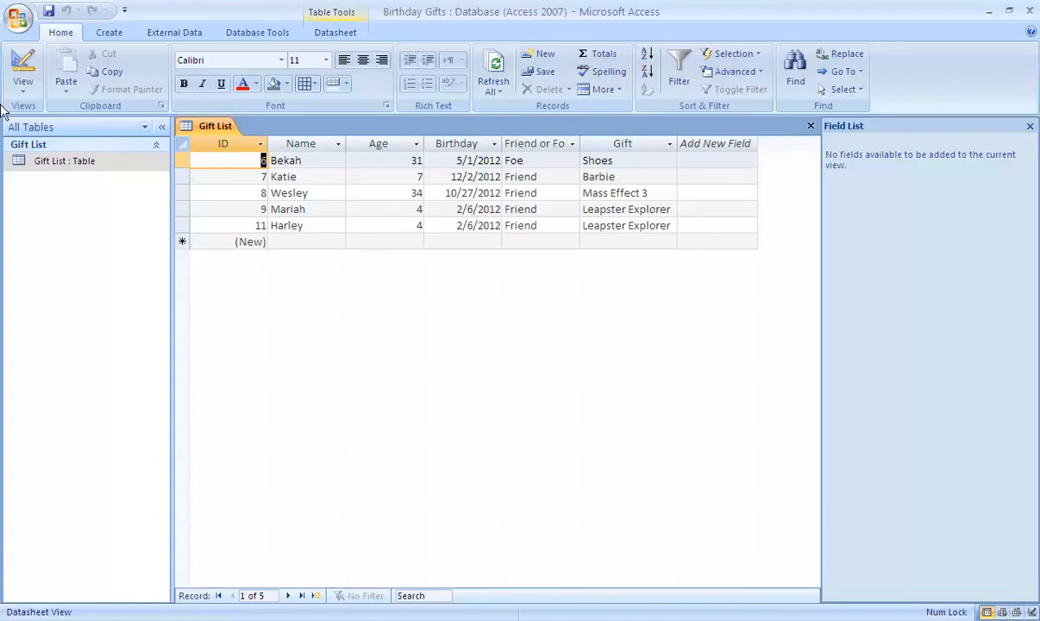
left_click(24, 86)
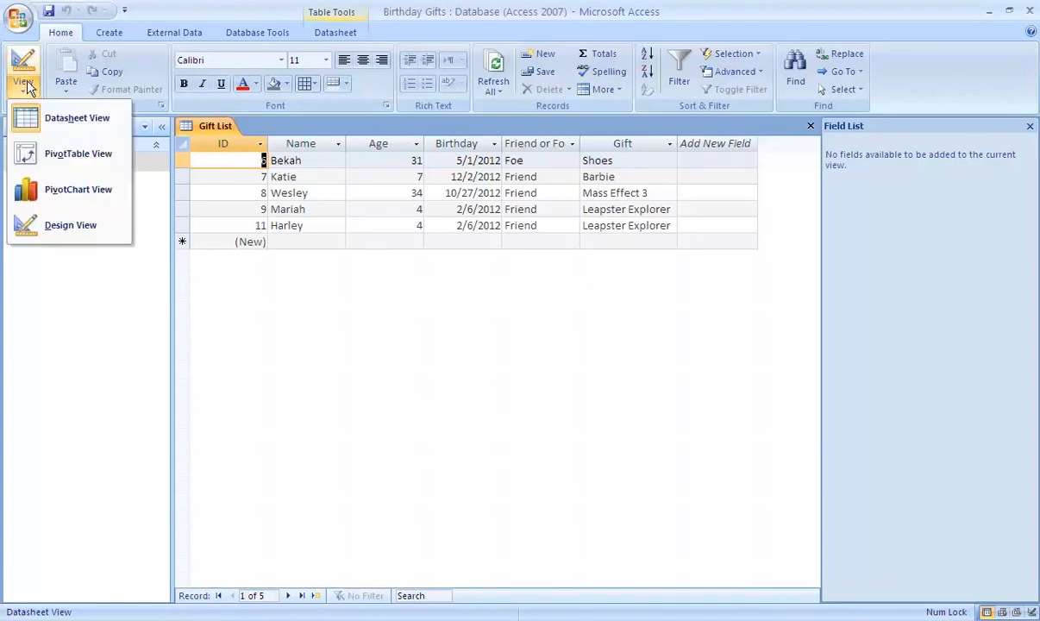
left_click(68, 234)
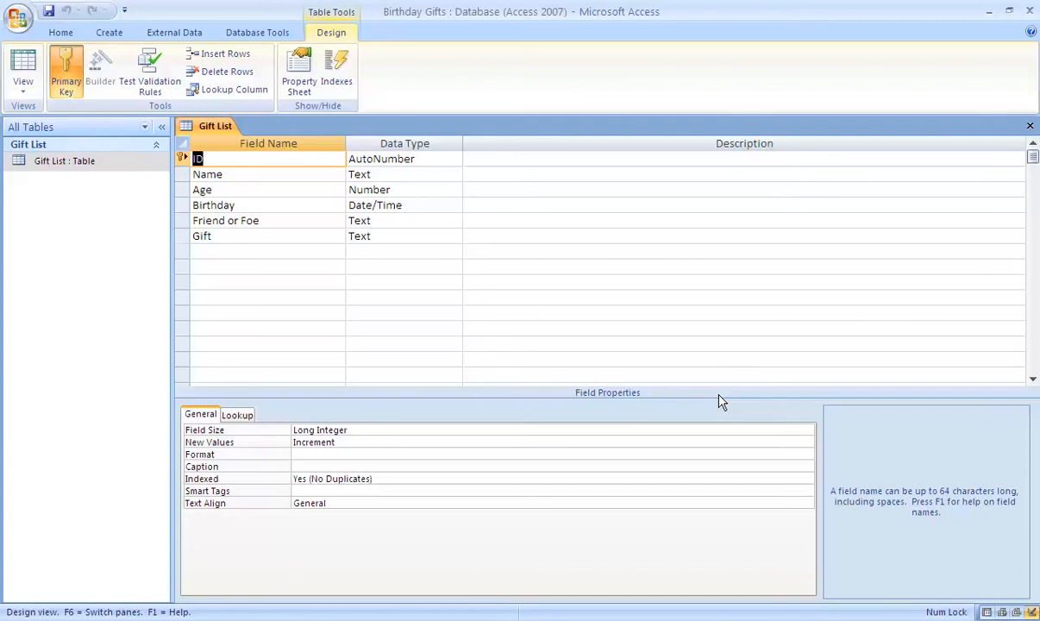
Rename the "Friend or Foe" field to "Friend?" and set its data type to Yes/No.
left_click(272, 222)
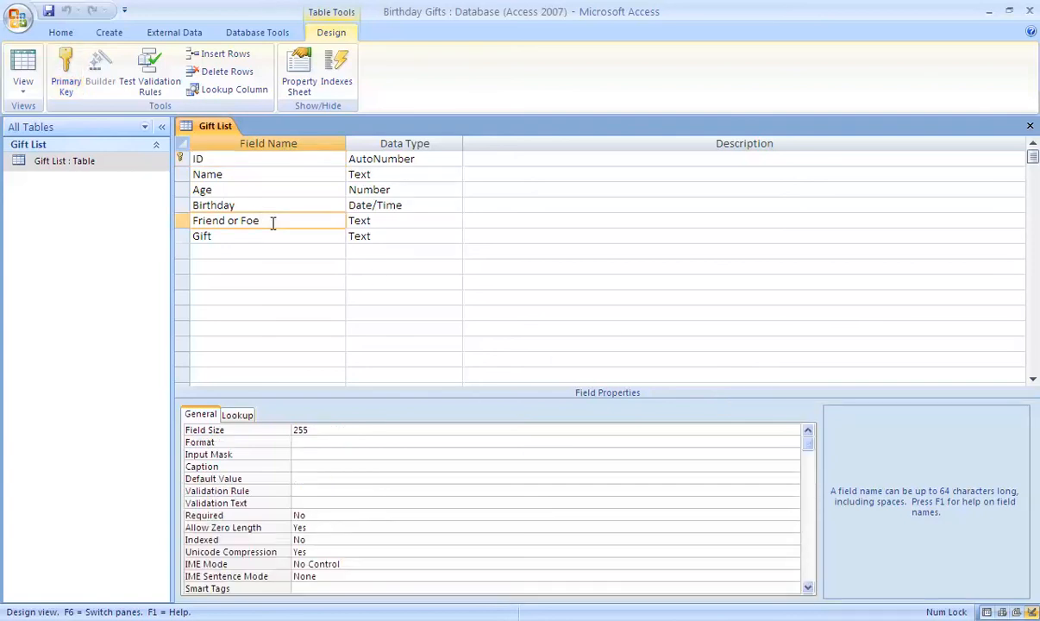
key("BackSpace")
key("BackSpace")
key("BackSpace")
key("BackSpace")
key("BackSpace")
key("BackSpace")
key("BackSpace")
type("?")
left_click(384, 219)
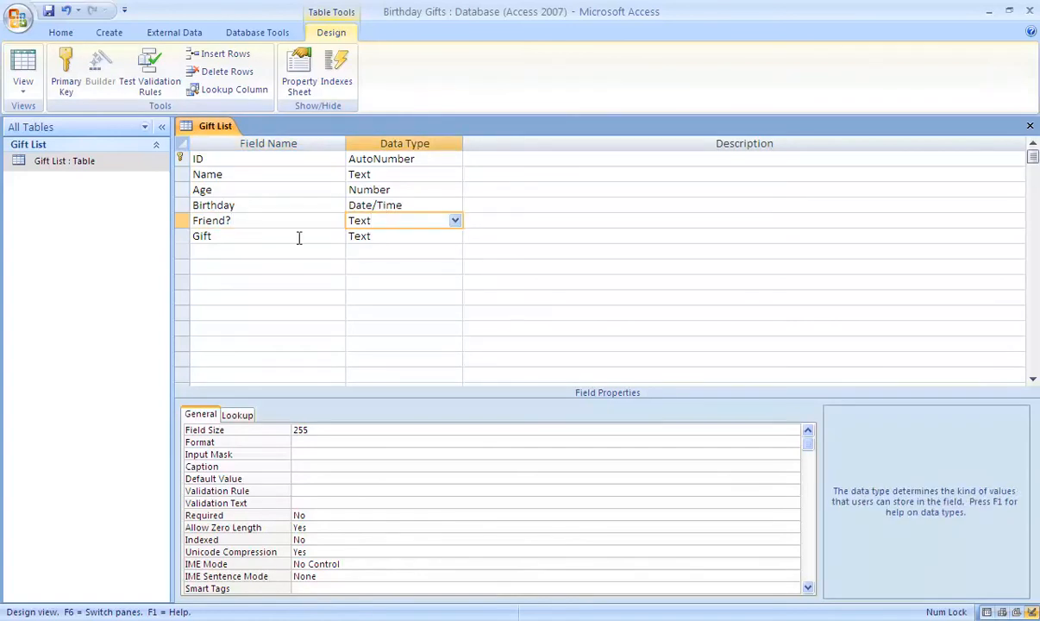
left_click(455, 222)
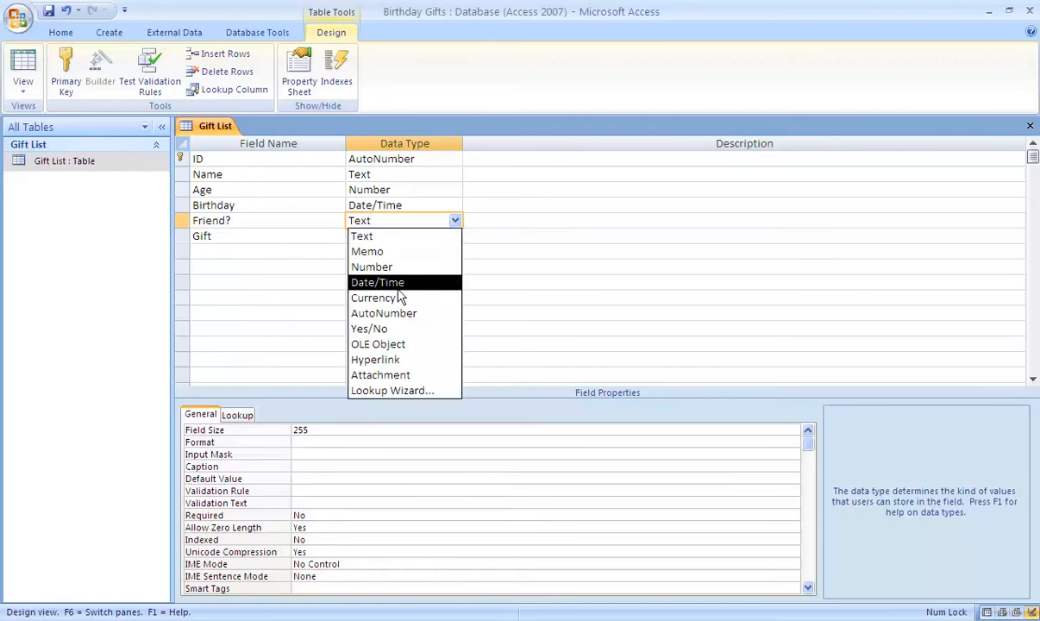
left_click(395, 328)
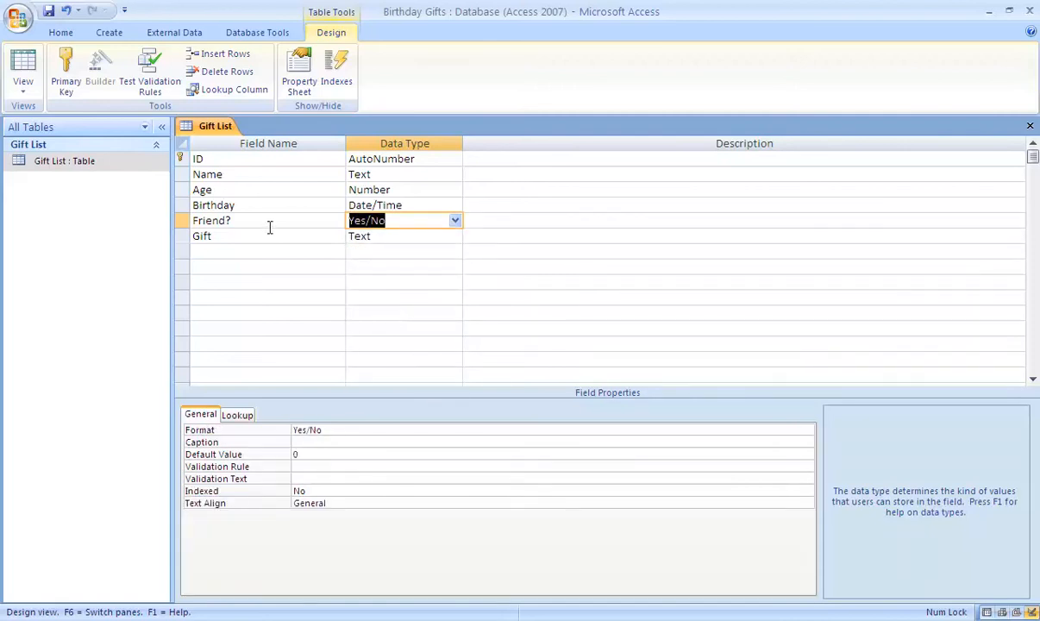
Rename the Name field to "Person's Name".
left_click(225, 175)
type("Person's")
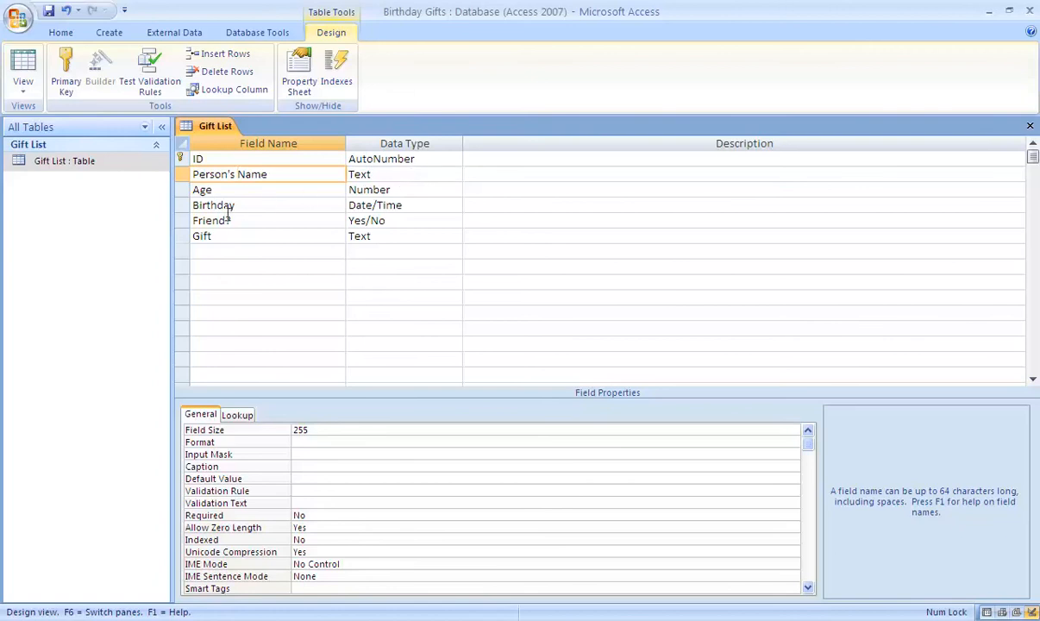
Open the help topic on the DataType property, read through the descriptions of the data types, and close it.
left_click(437, 199)
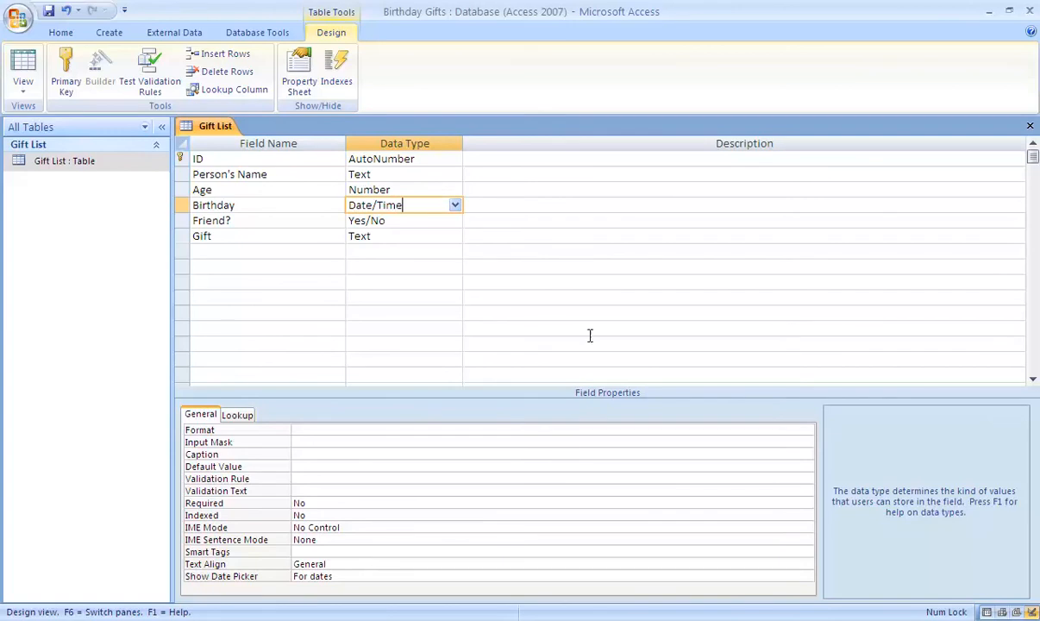
key("F1")
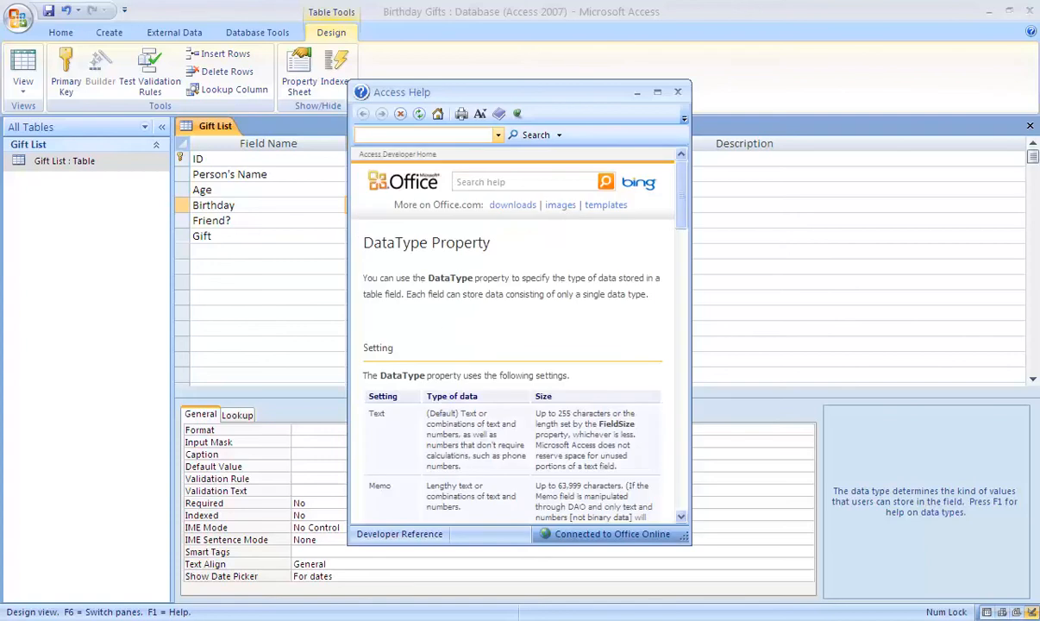
scroll(631, 376, "down", 3)
scroll(631, 377, "down", 5)
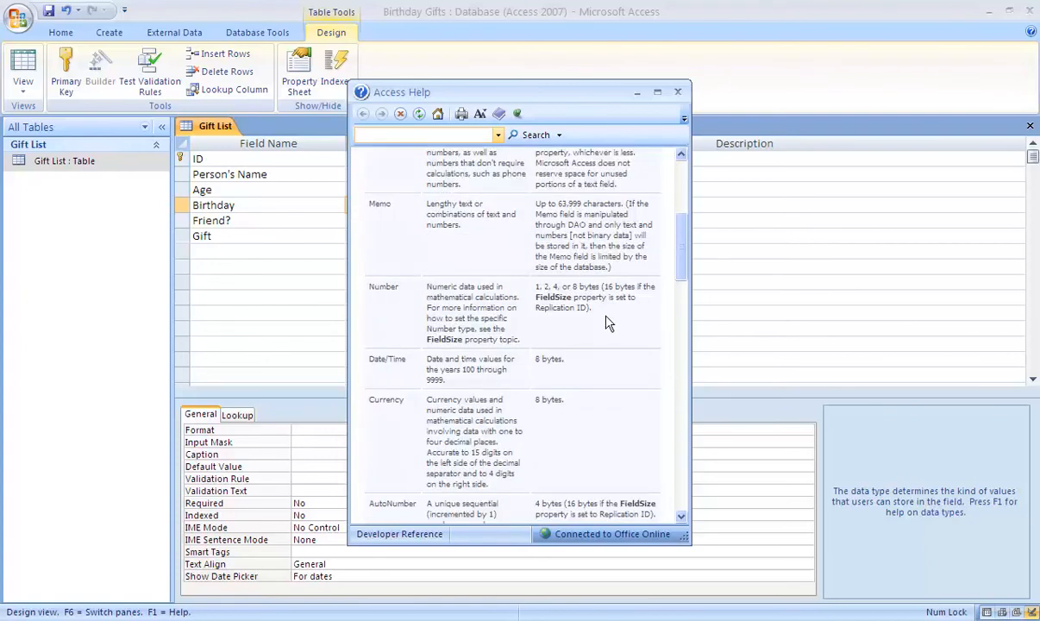
scroll(608, 323, "down", 5)
scroll(606, 322, "down", 10)
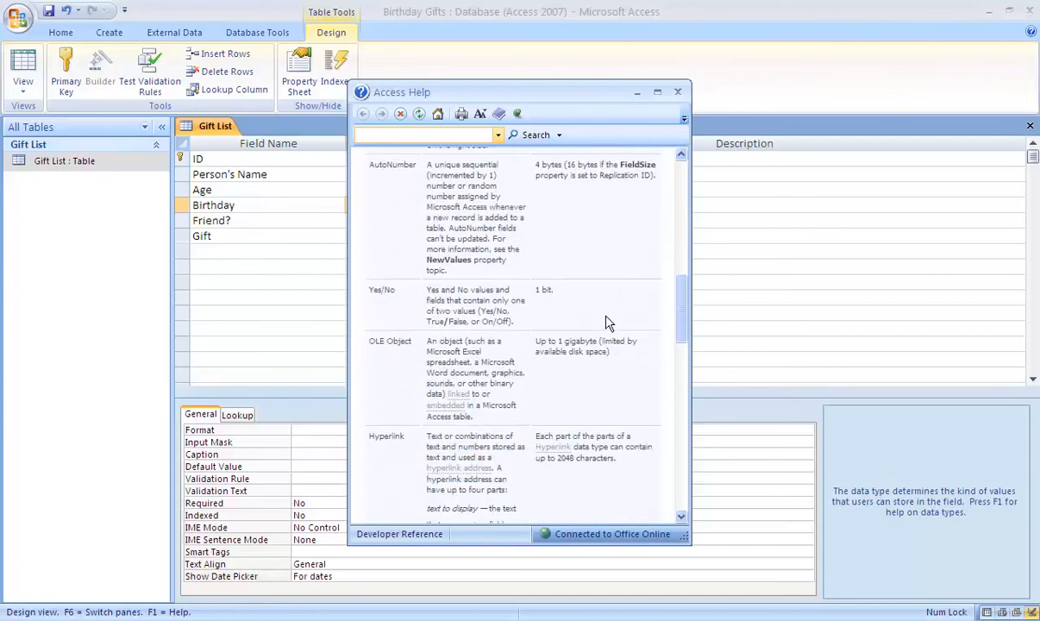
scroll(606, 323, "down", 12)
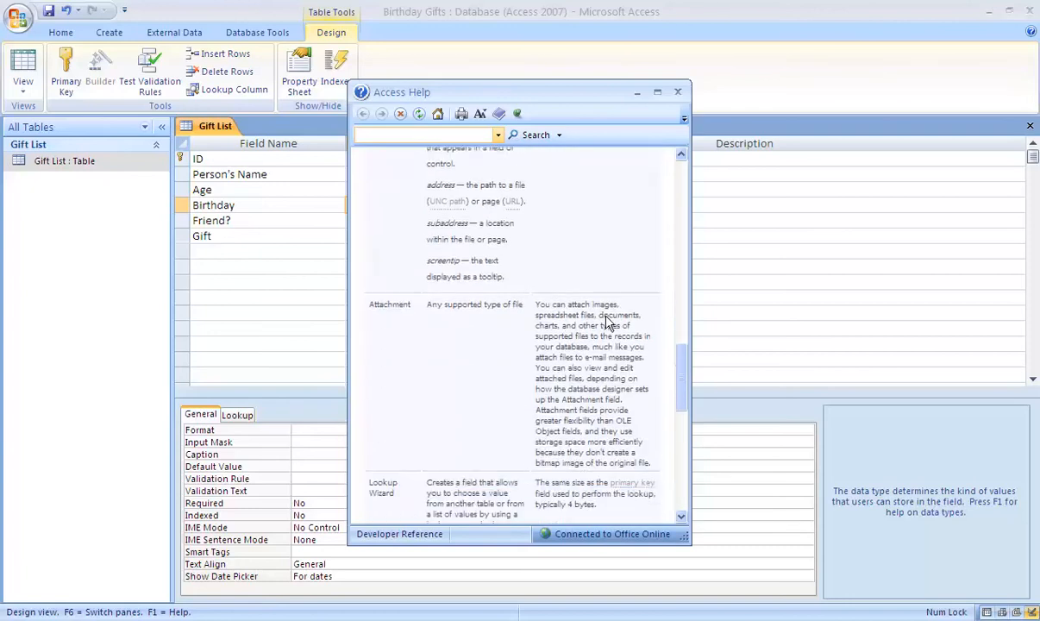
scroll(609, 323, "up", 5)
scroll(607, 321, "up", 2)
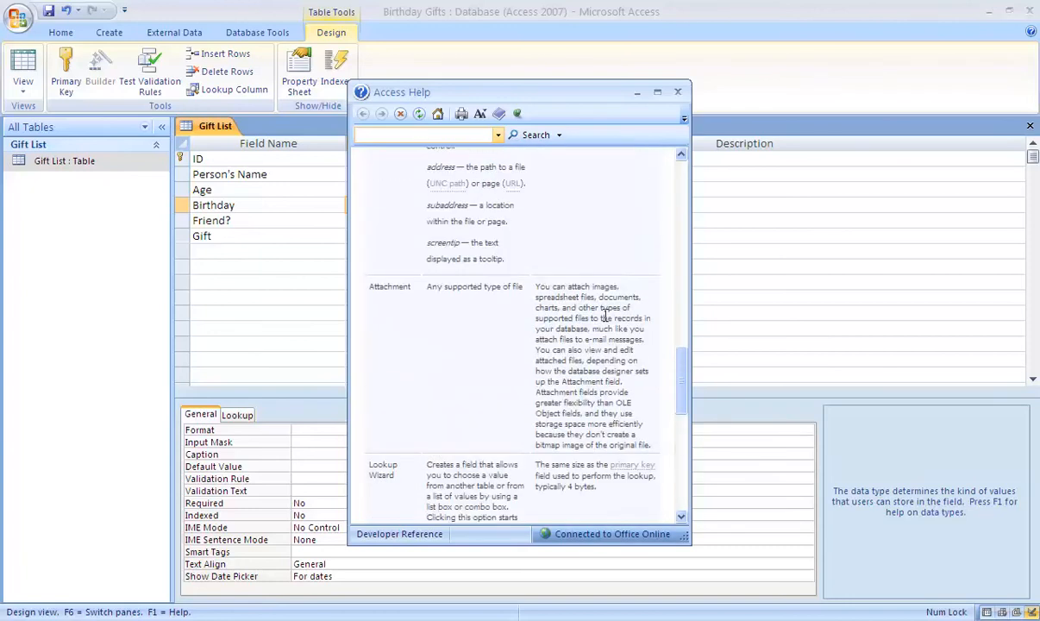
scroll(606, 316, "up", 8)
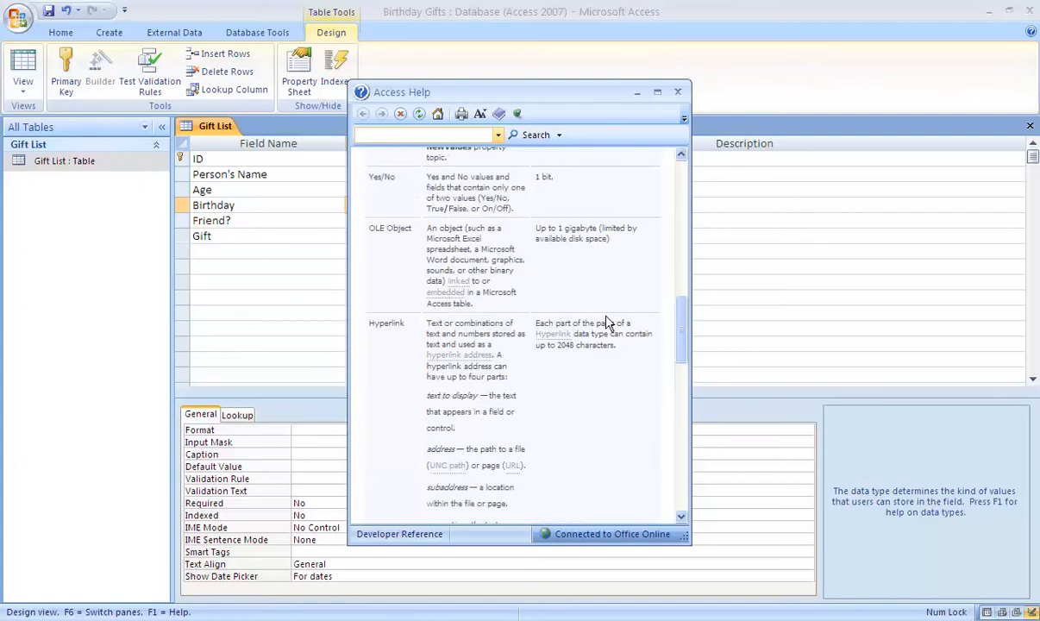
left_click(678, 93)
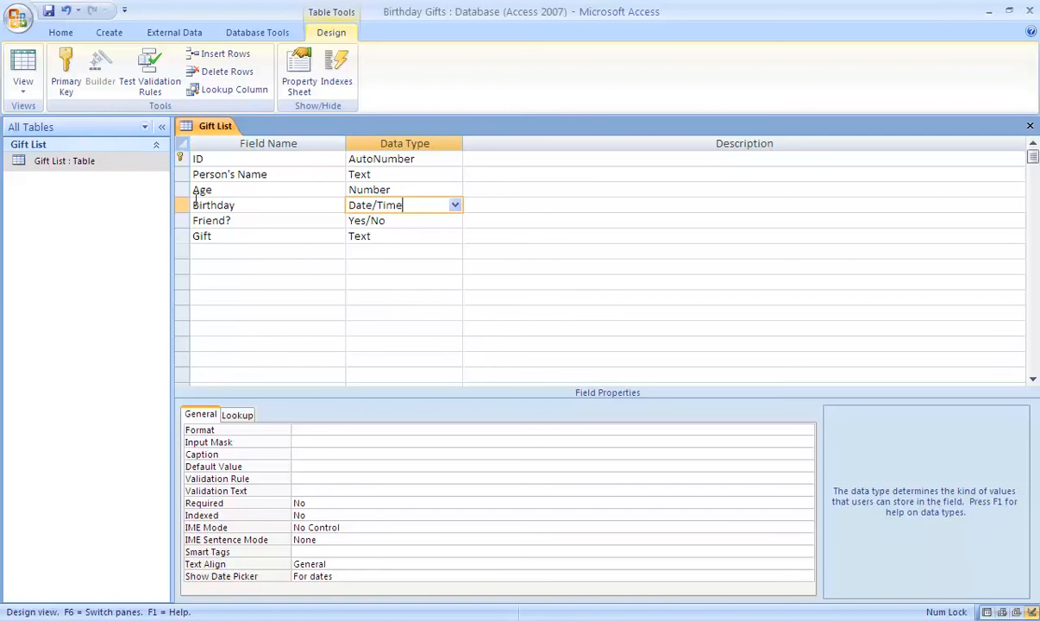
Insert a blank field row between Birthday and Friend? in the Gift List table design.
left_click(395, 218)
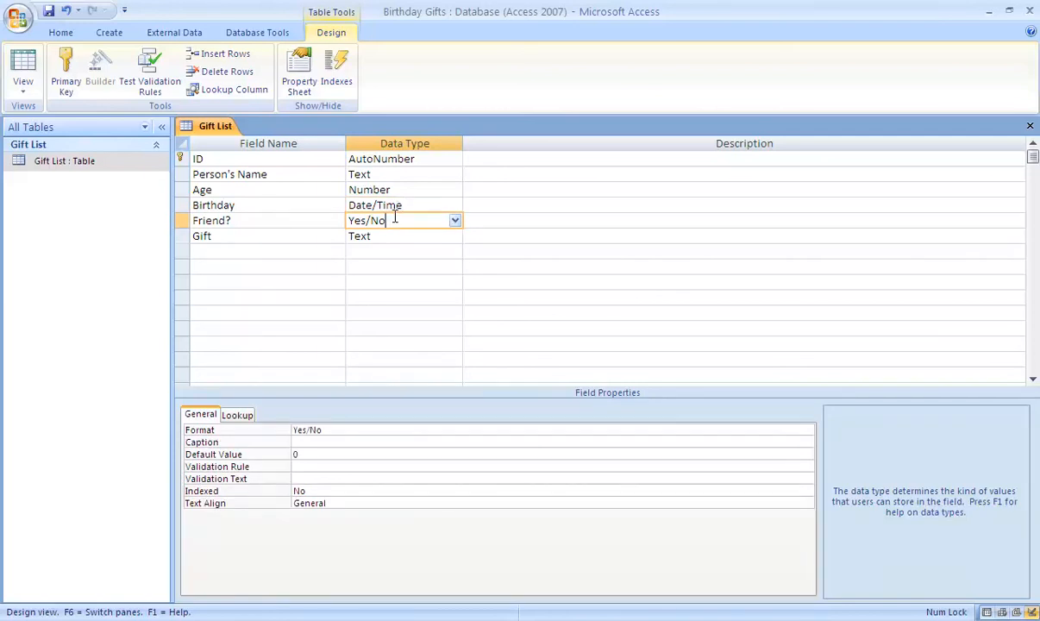
right_click(182, 223)
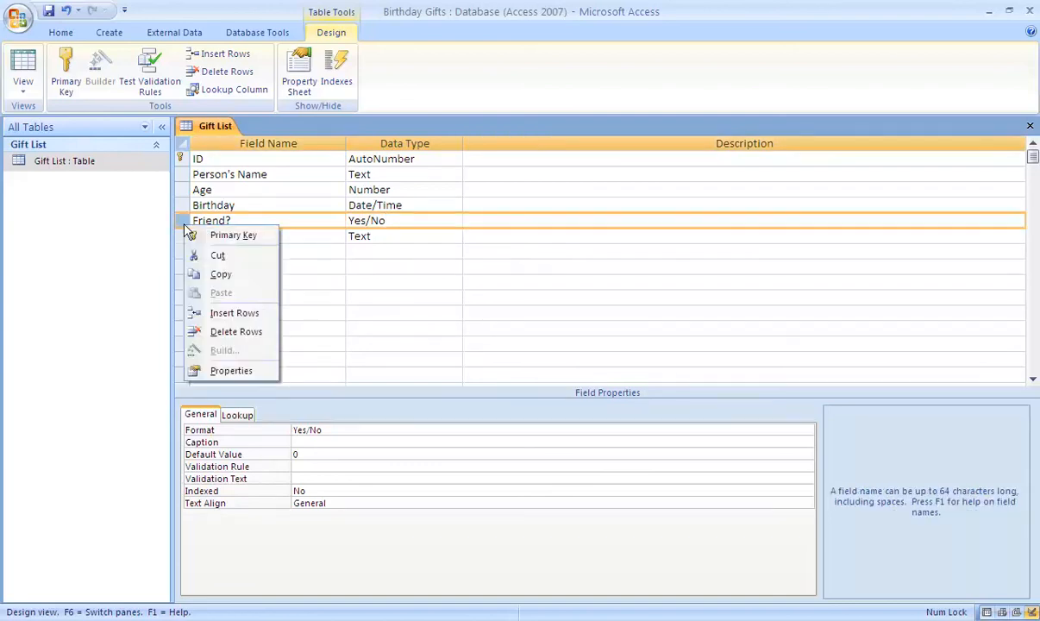
left_click(220, 313)
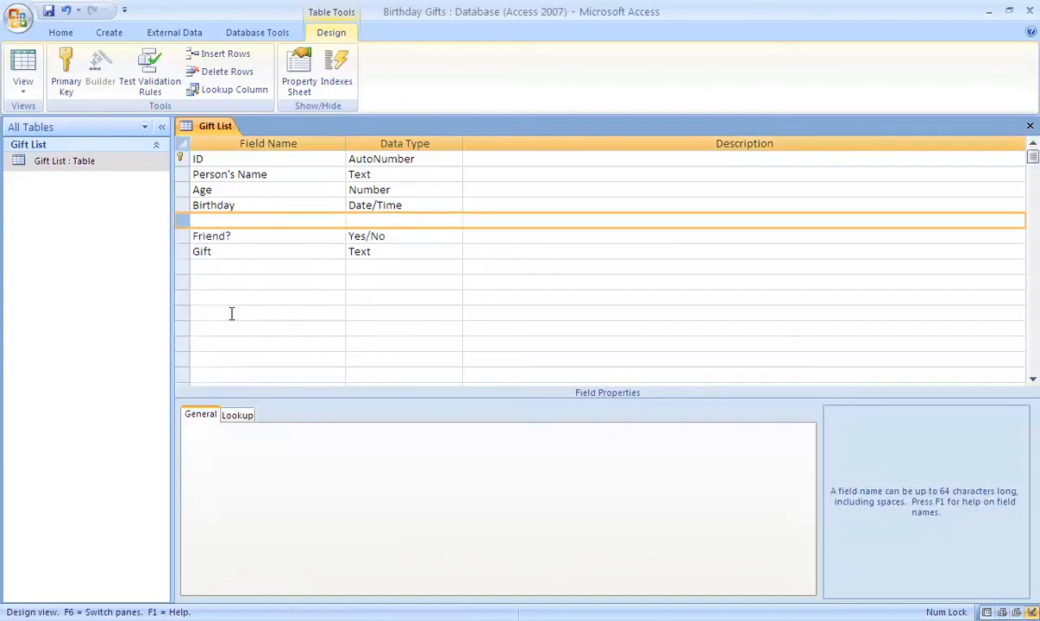
left_click(222, 207)
left_click(226, 219)
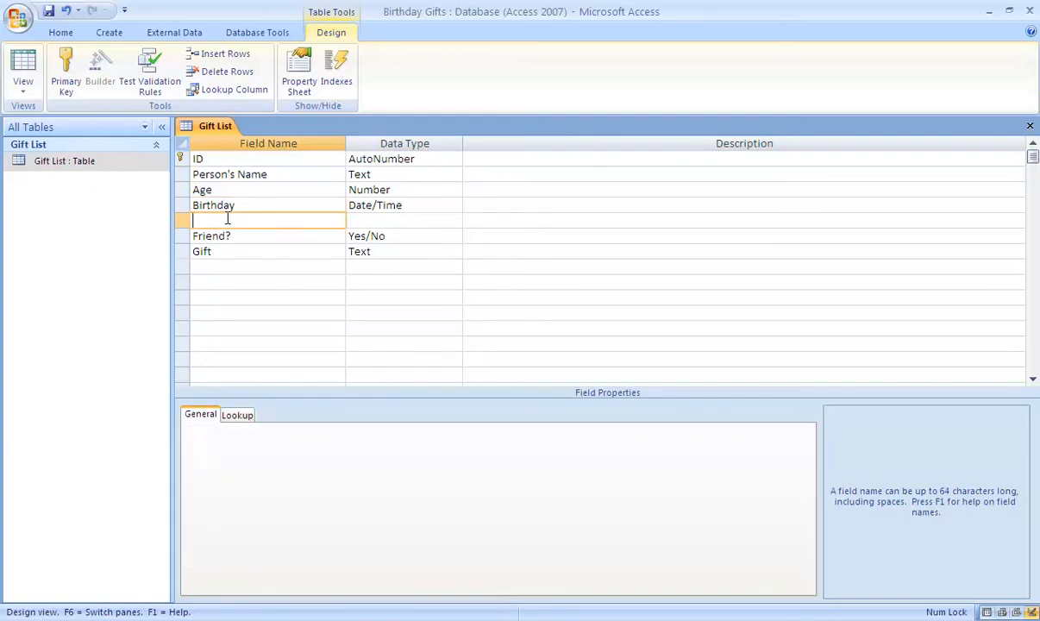
Name the blank field below Birthday "Relation" and set its data type to Memo.
type("Relation")
key("Tab")
key("Down")
key("Up")
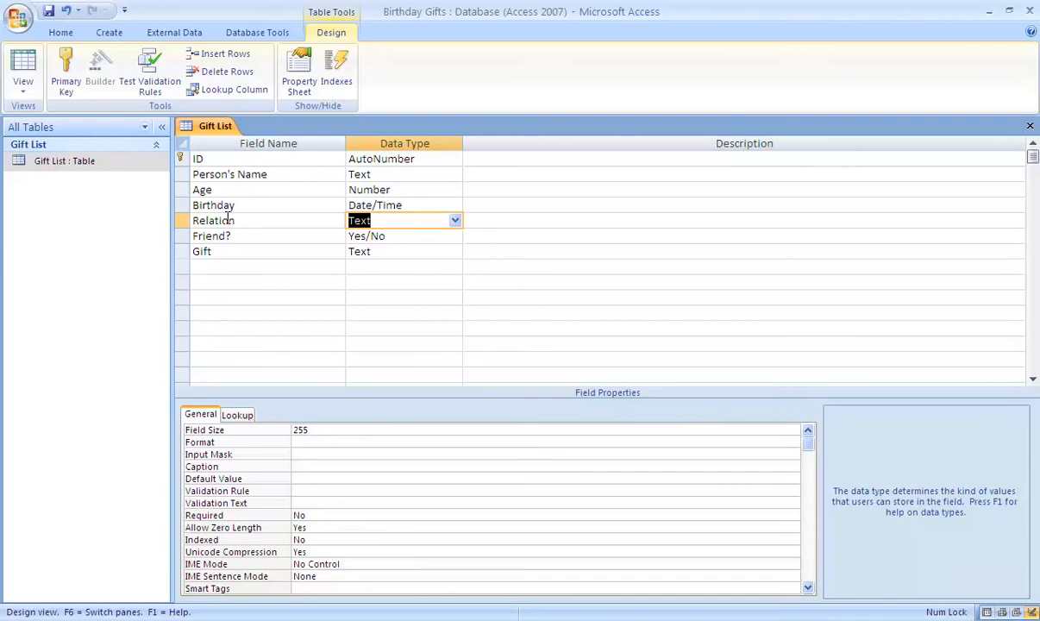
left_click(455, 221)
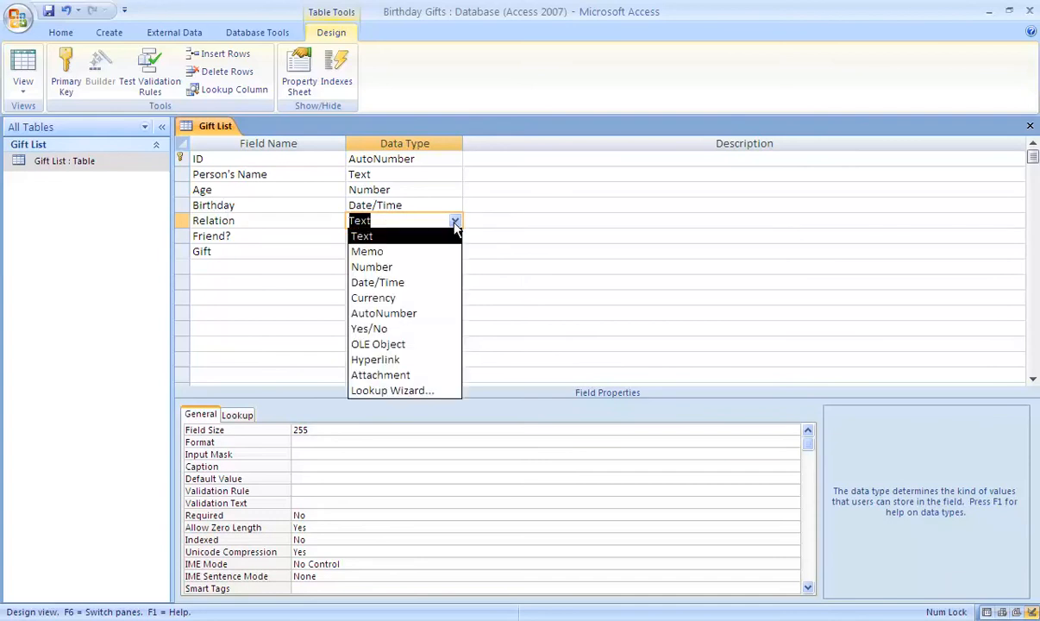
left_click(413, 251)
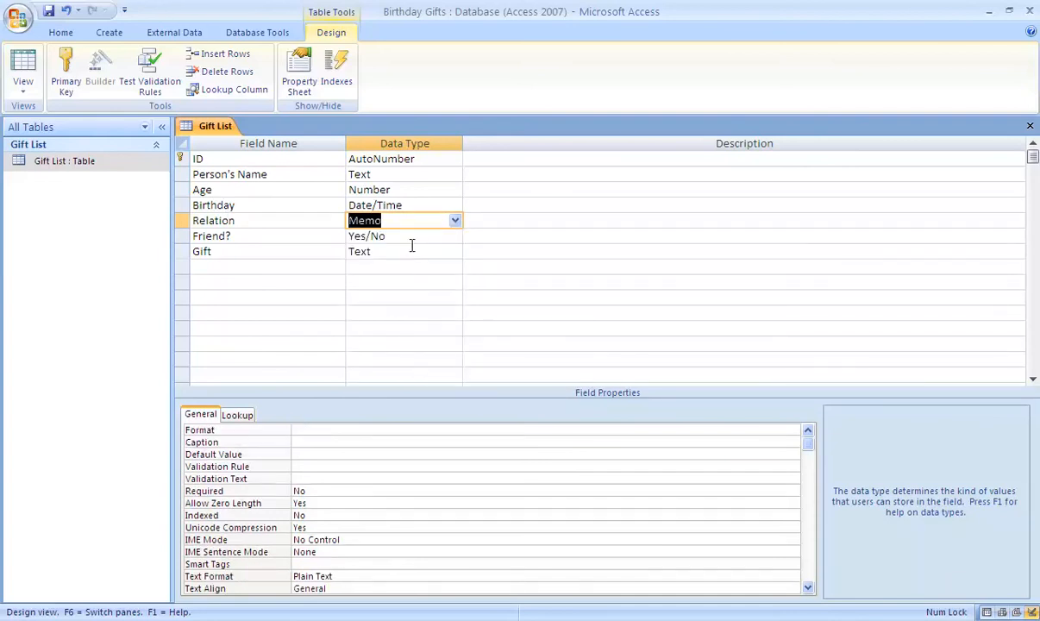
Add a field named "Price" below Gift with the Currency data type.
left_click(217, 267)
type("Price")
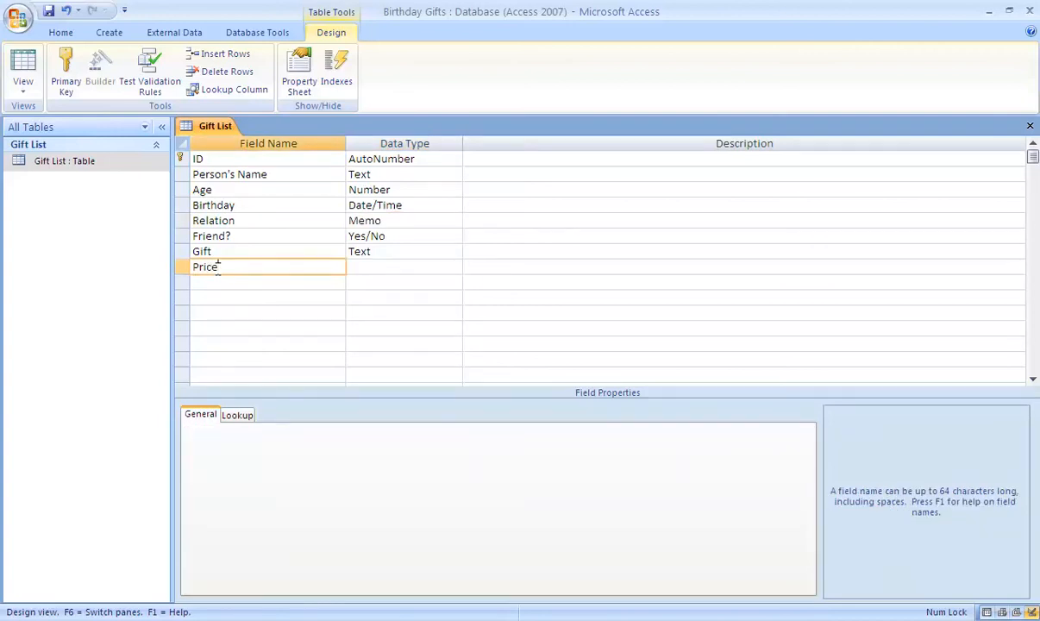
key("Tab")
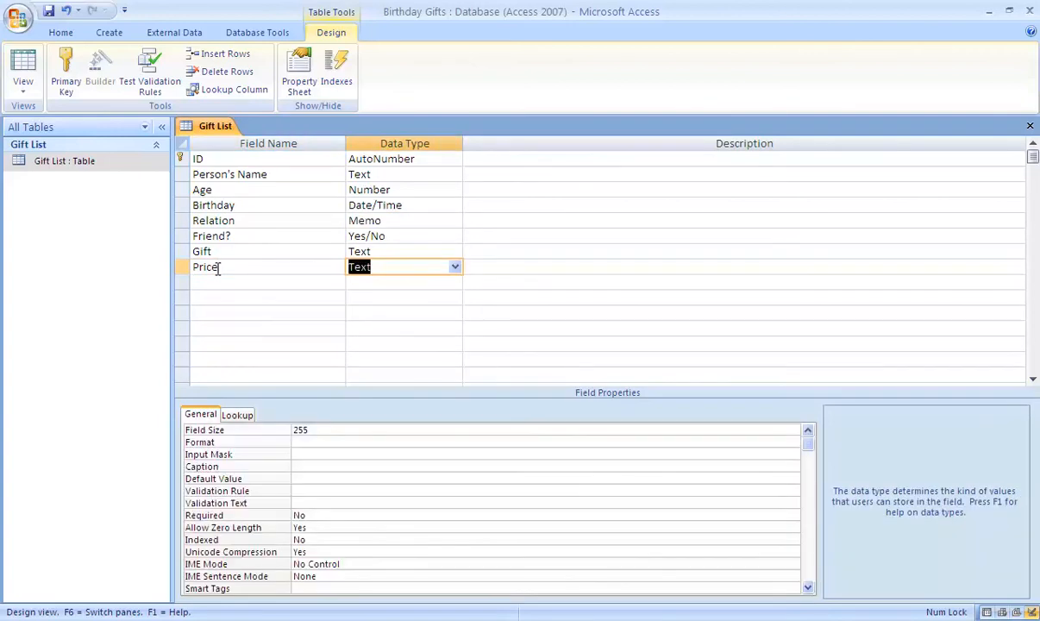
left_click(456, 270)
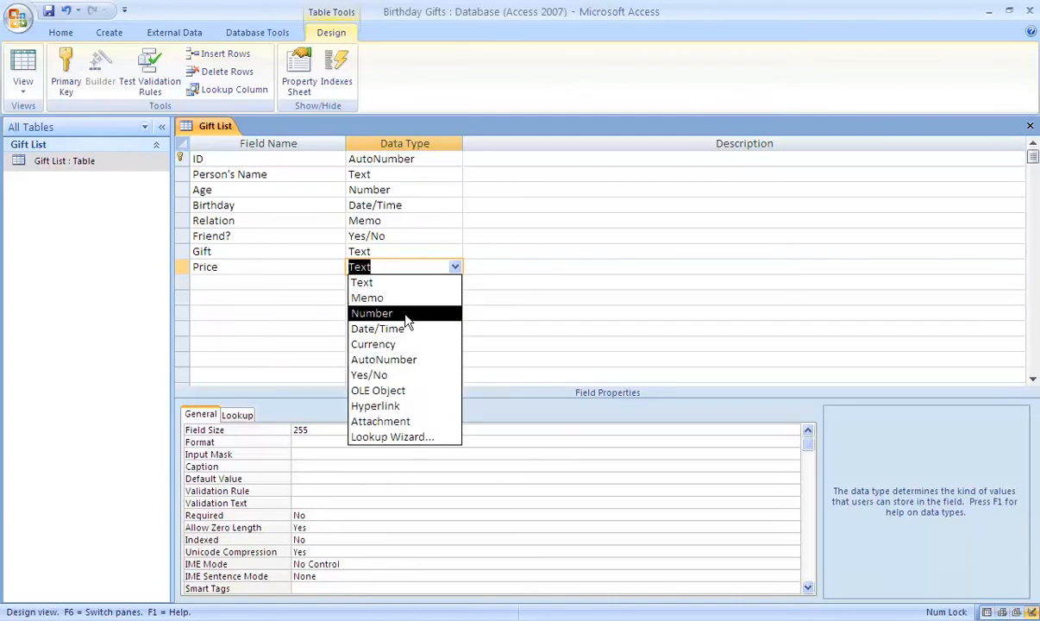
left_click(396, 344)
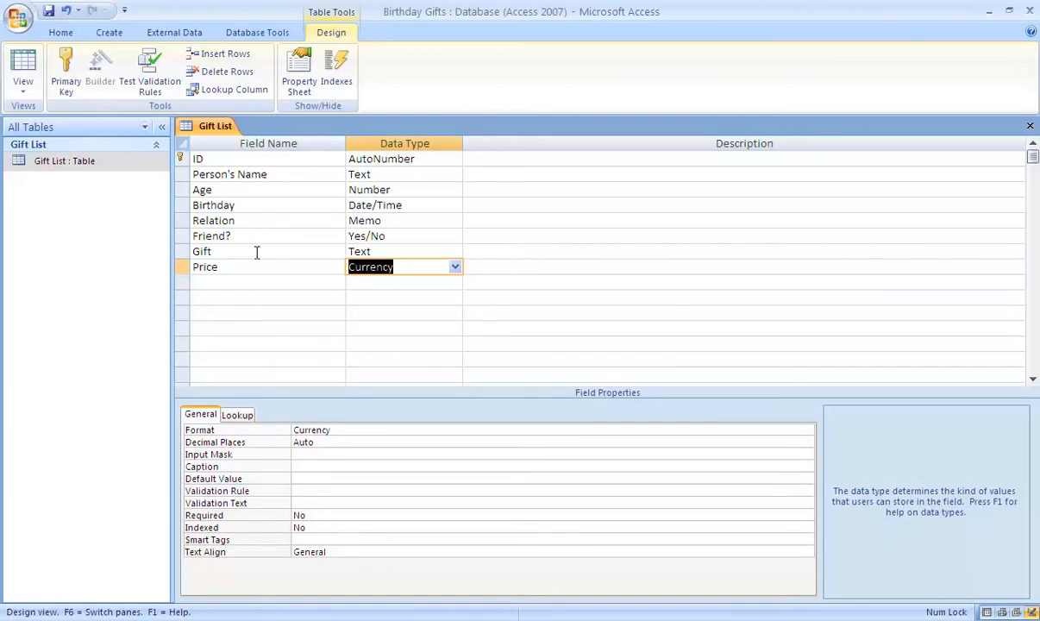
Switch the Gift List table to Datasheet View, saving the design changes and accepting the deletion of unconvertible field contents.
left_click(22, 96)
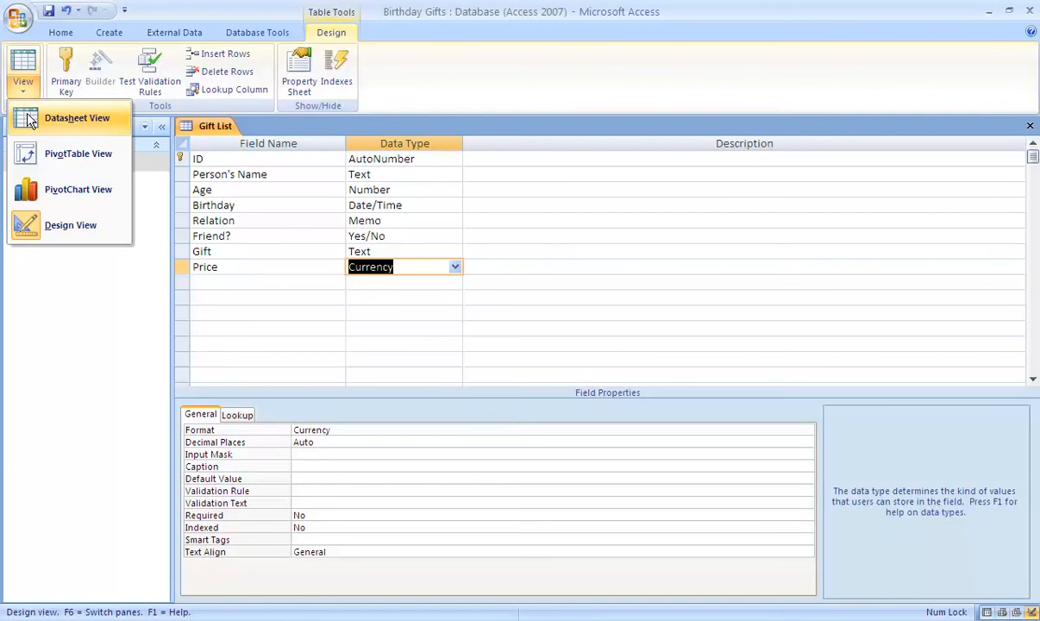
left_click(29, 119)
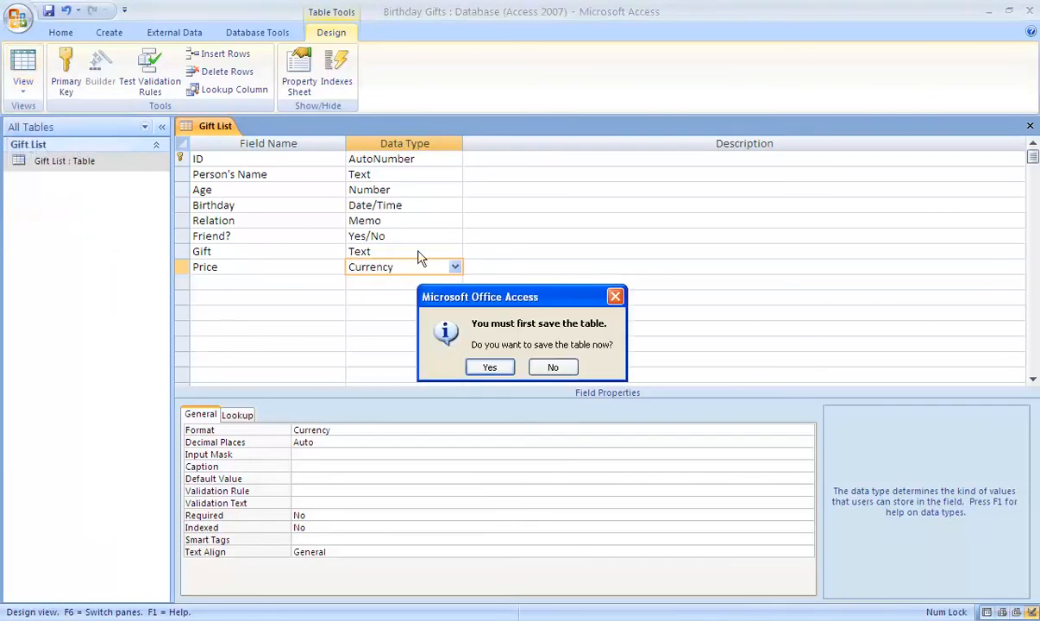
left_click(489, 368)
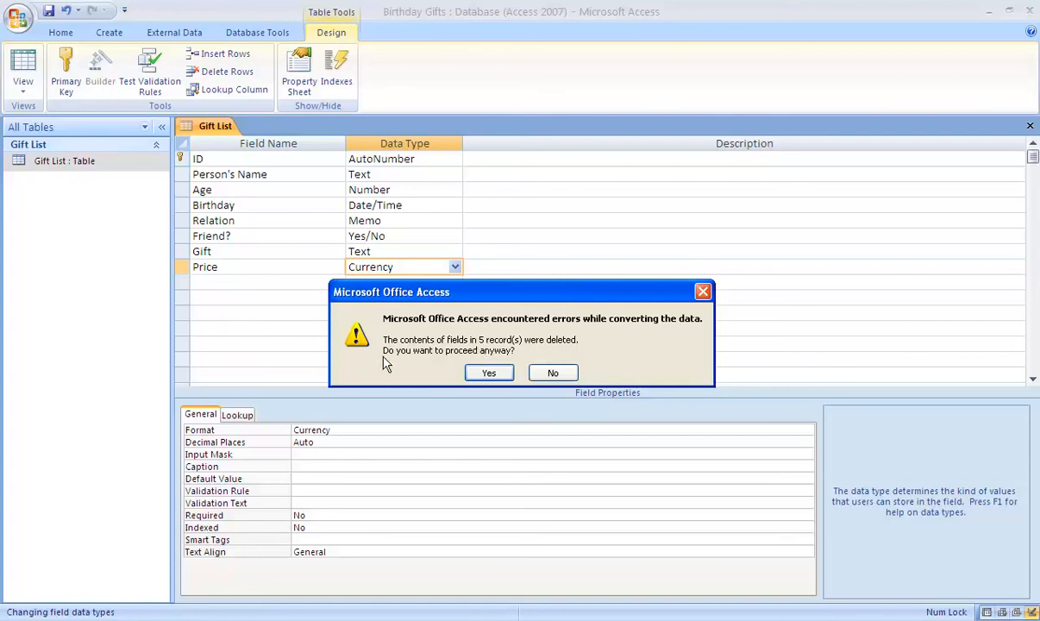
left_click(485, 373)
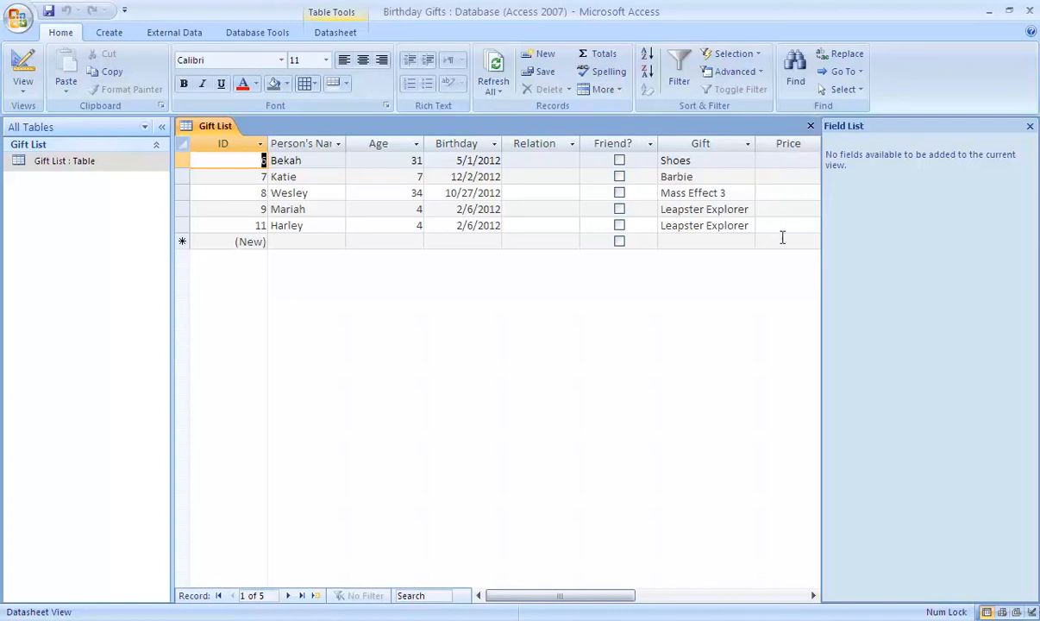
Fill in the Relation and Price values in the Gift List records, entering Sister and $25.00 for the first record.
left_click(514, 160)
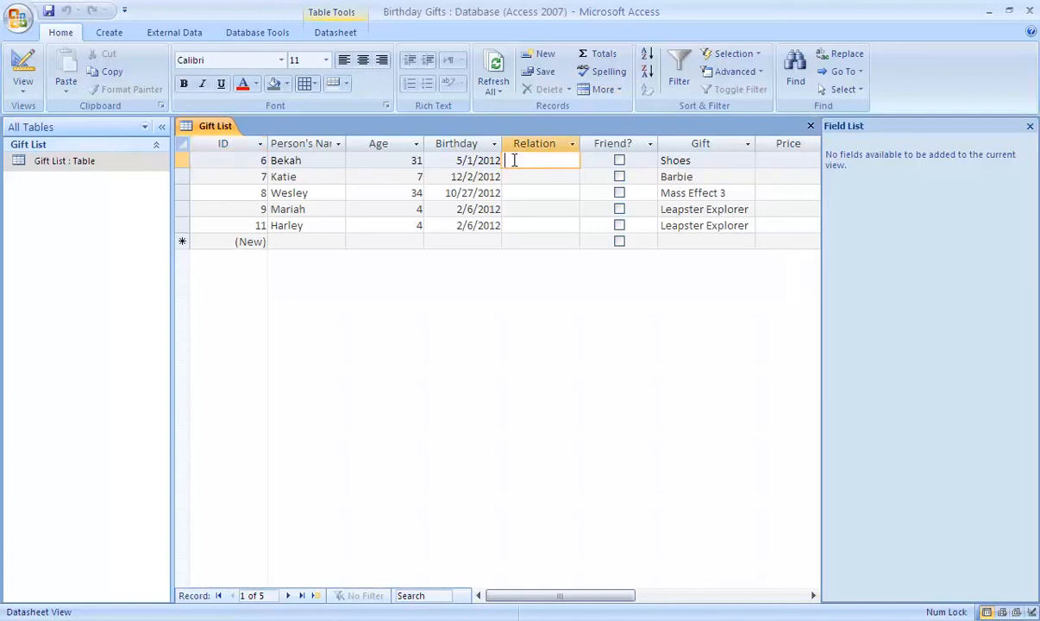
type("Siste")
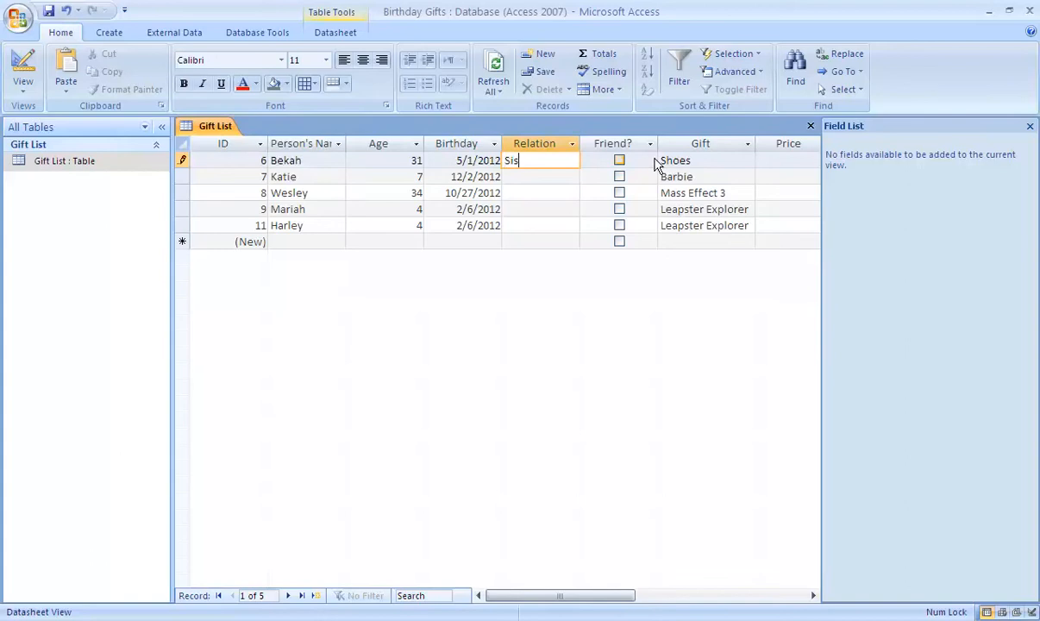
key("Tab")
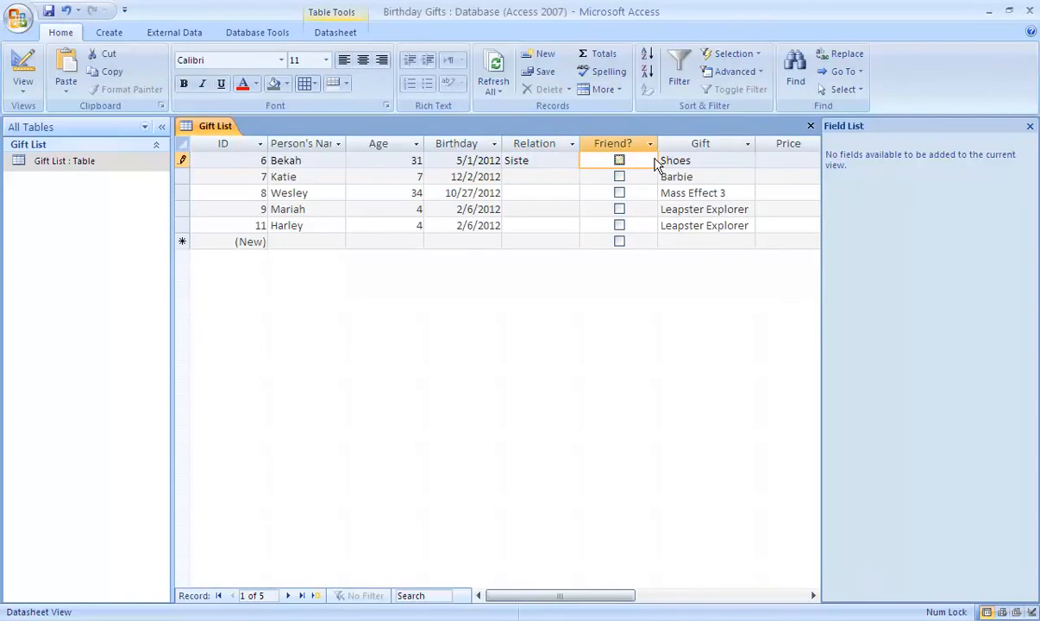
key("Tab")
key("Tab")
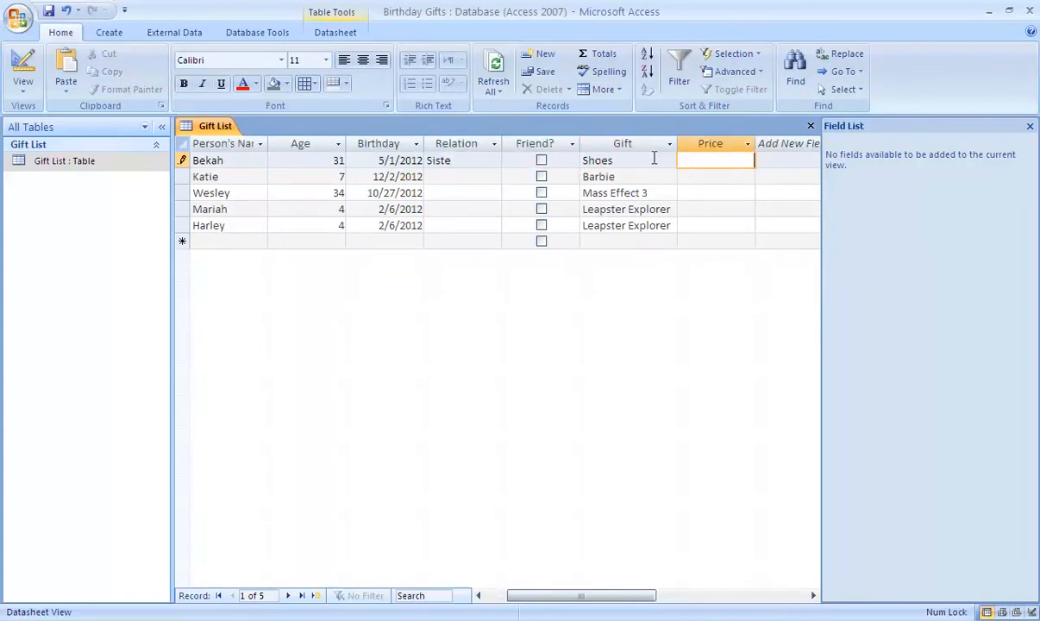
type("25")
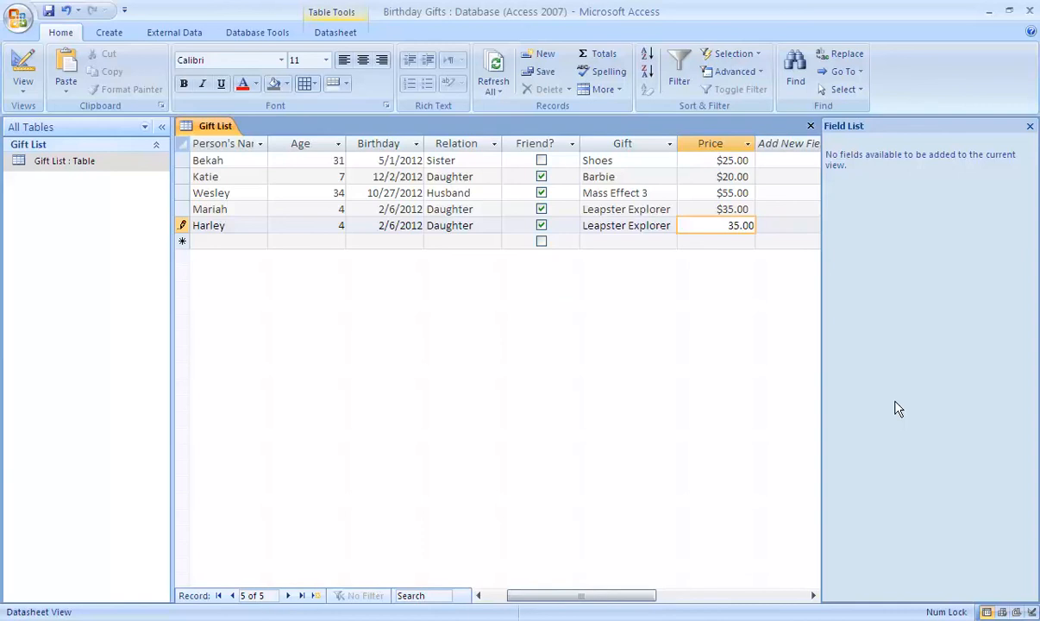
key("Tab")
key("Tab")
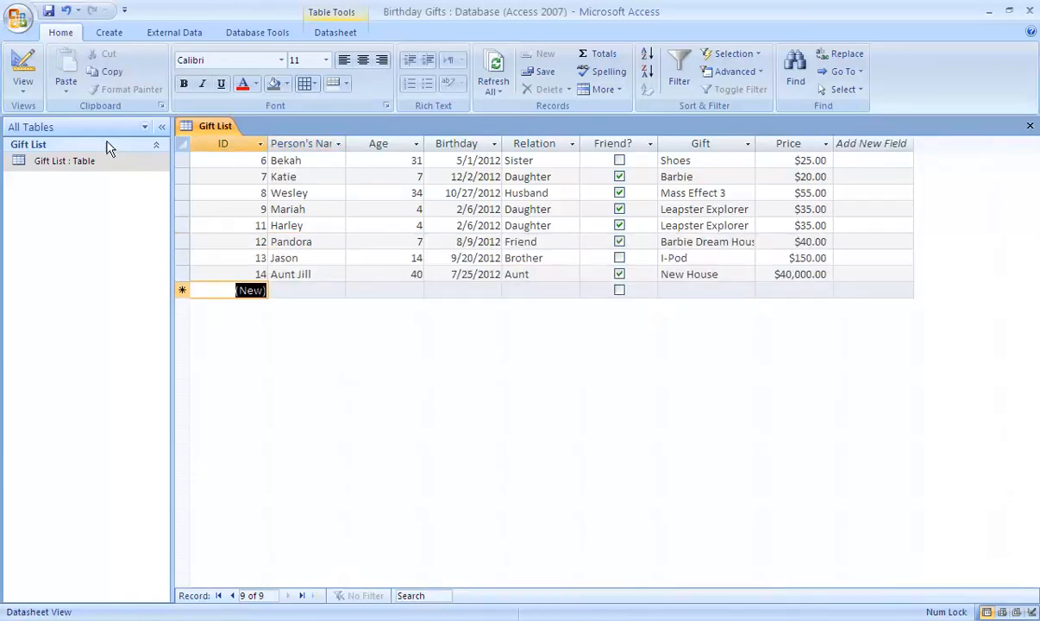
Move the Age column so that it sits between the Relation and Friend? columns.
left_click(395, 142)
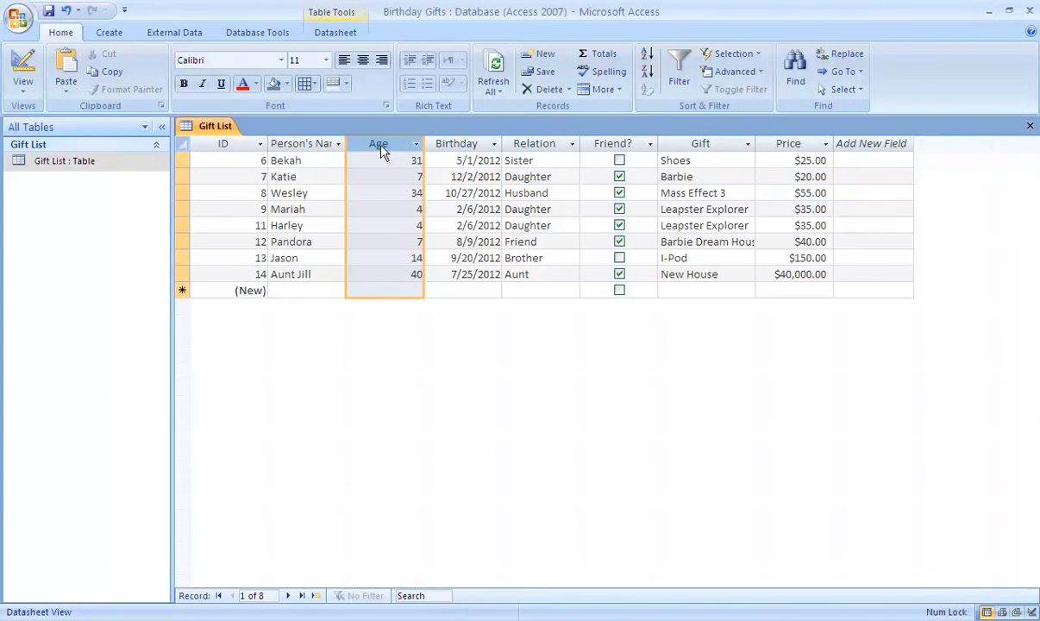
left_click_drag(381, 148, 354, 218)
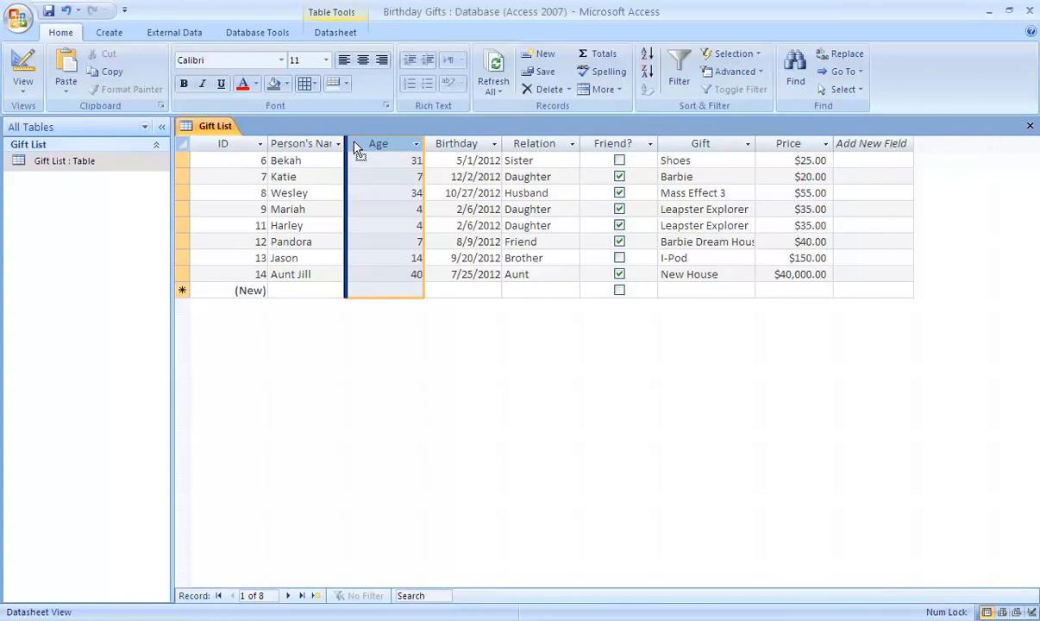
left_click_drag(360, 150, 583, 146)
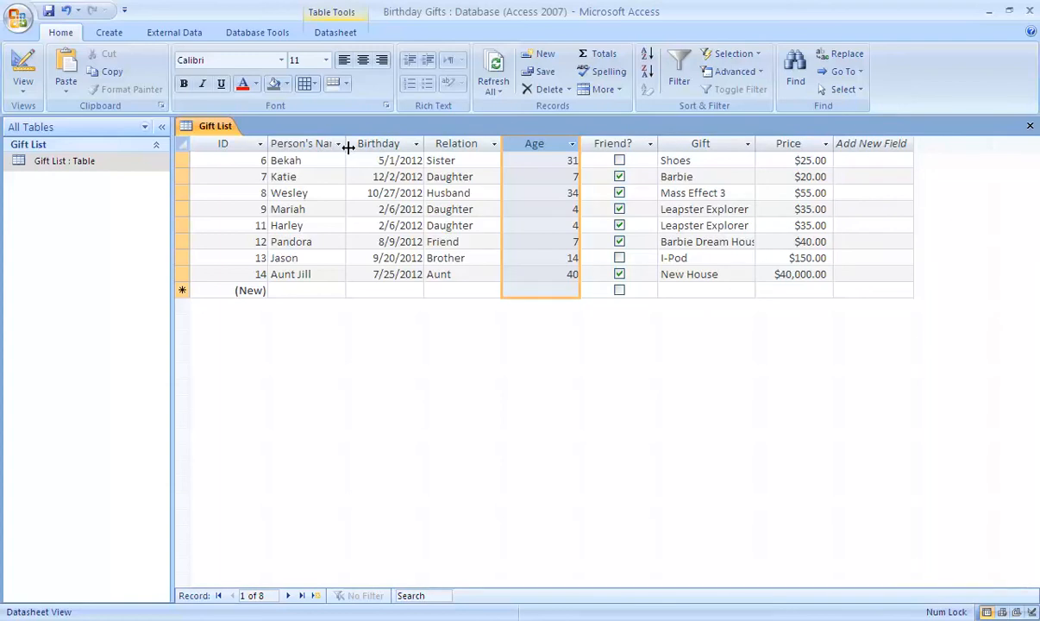
Widen the Person's Name column, narrow Birthday, Relation, Age and Friend?, and fit the Gift column to its contents.
left_click_drag(349, 147, 369, 147)
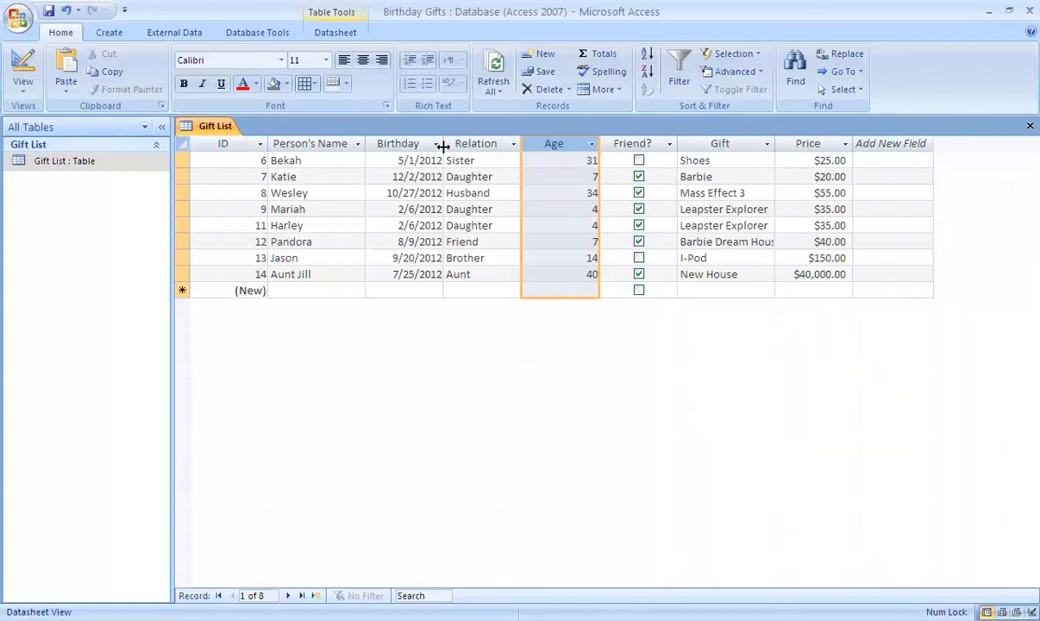
left_click_drag(442, 147, 430, 146)
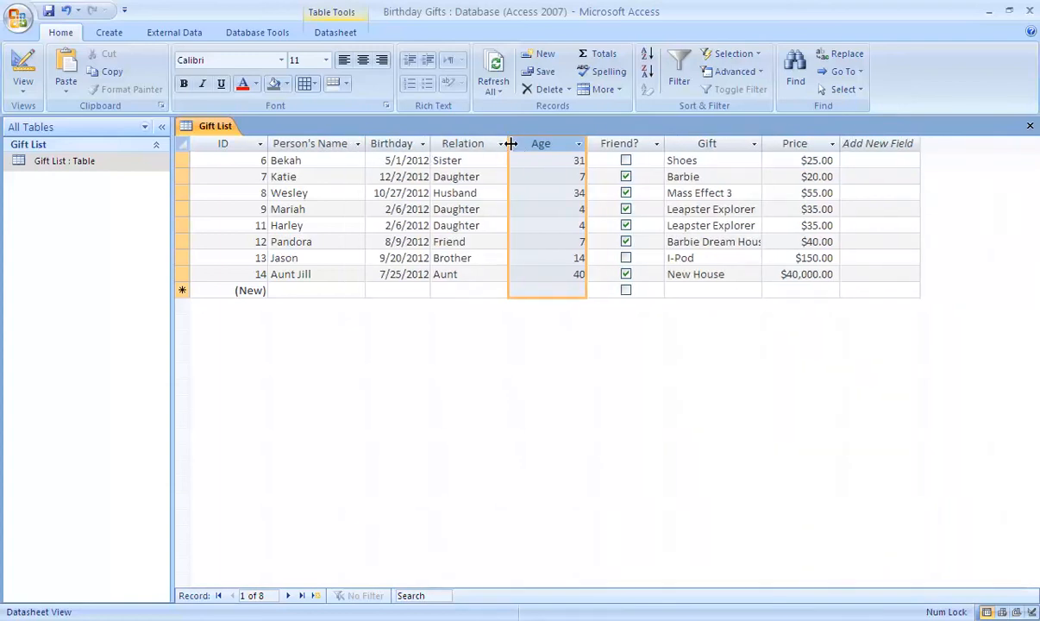
left_click_drag(509, 146, 496, 146)
left_click(567, 144)
left_click(576, 151)
left_click_drag(571, 144, 538, 145)
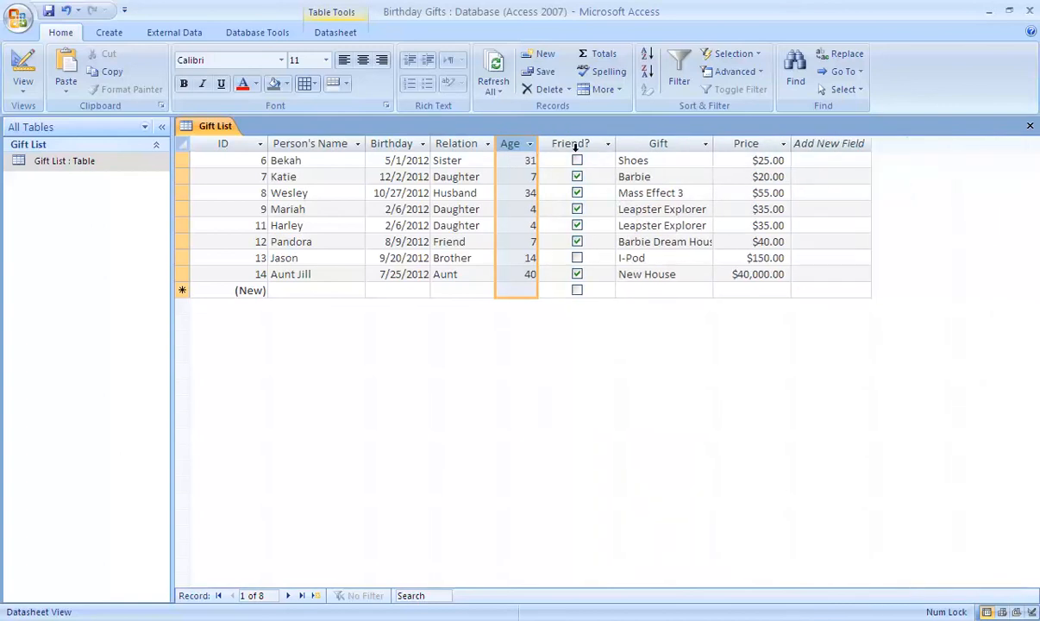
left_click_drag(614, 144, 598, 144)
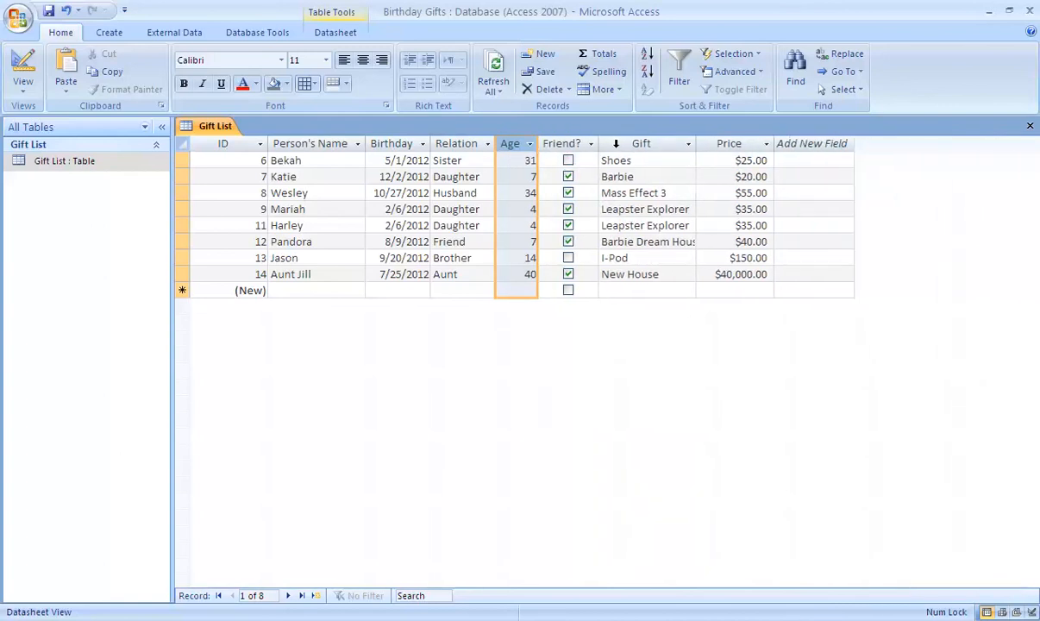
double_click(696, 145)
left_click(740, 176)
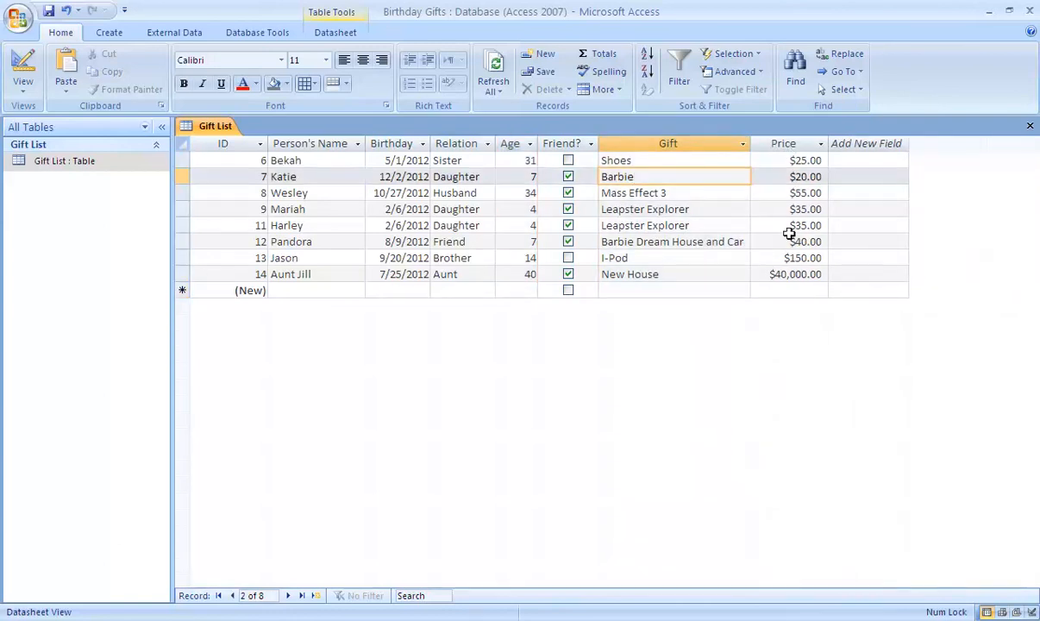
Delete the last record, whose gift is New House, and accept its permanent removal.
left_click(781, 273)
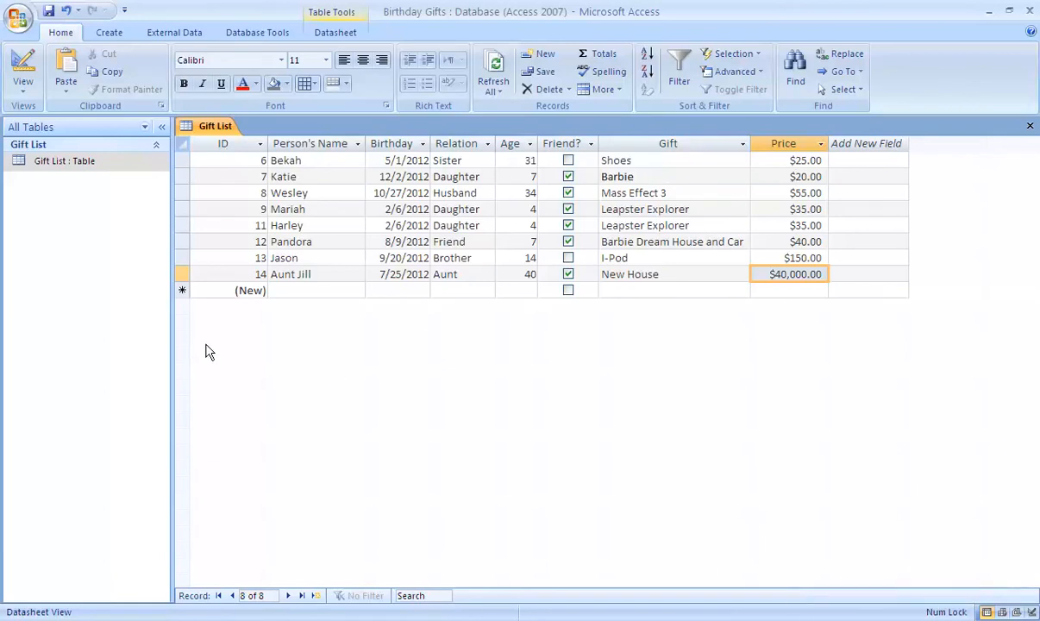
left_click(182, 271)
right_click(184, 273)
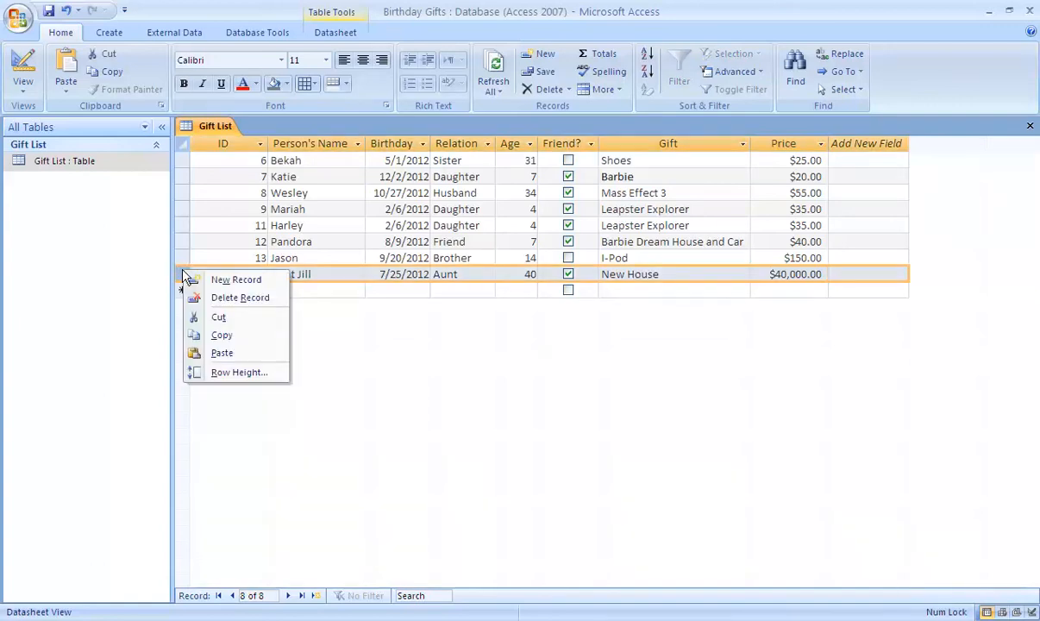
left_click(198, 302)
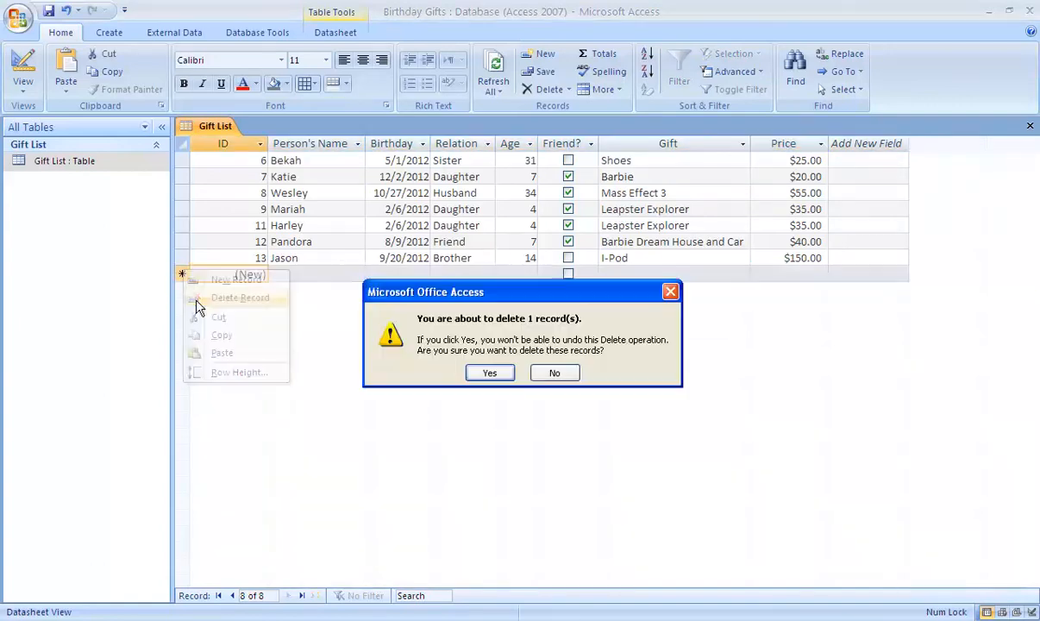
left_click(491, 378)
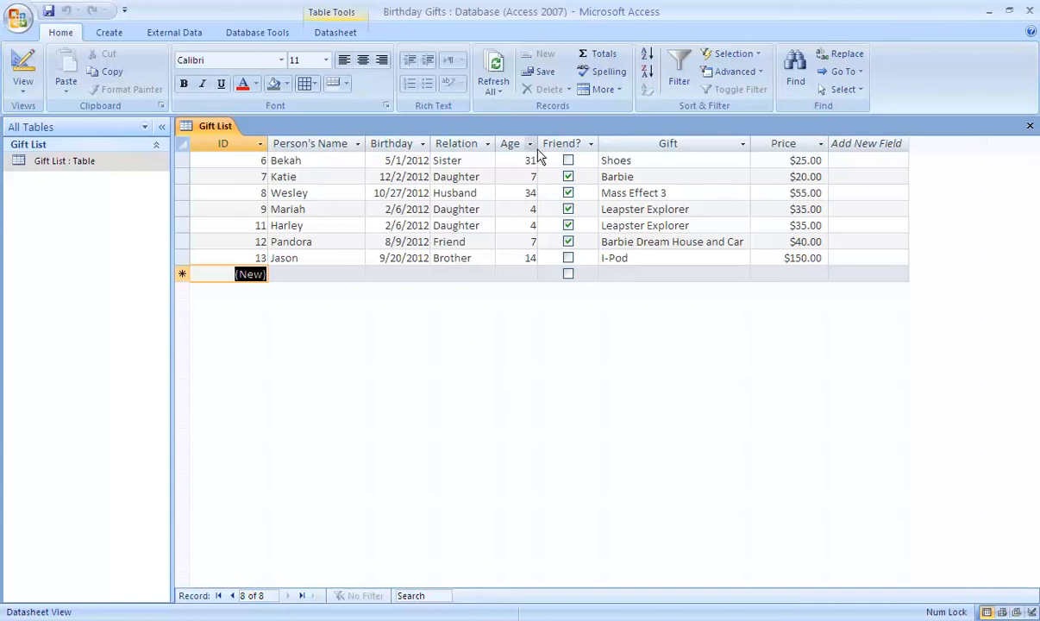
Sort the records ascending by Person's Name and re-sort them by Age from smallest to largest.
left_click(307, 146)
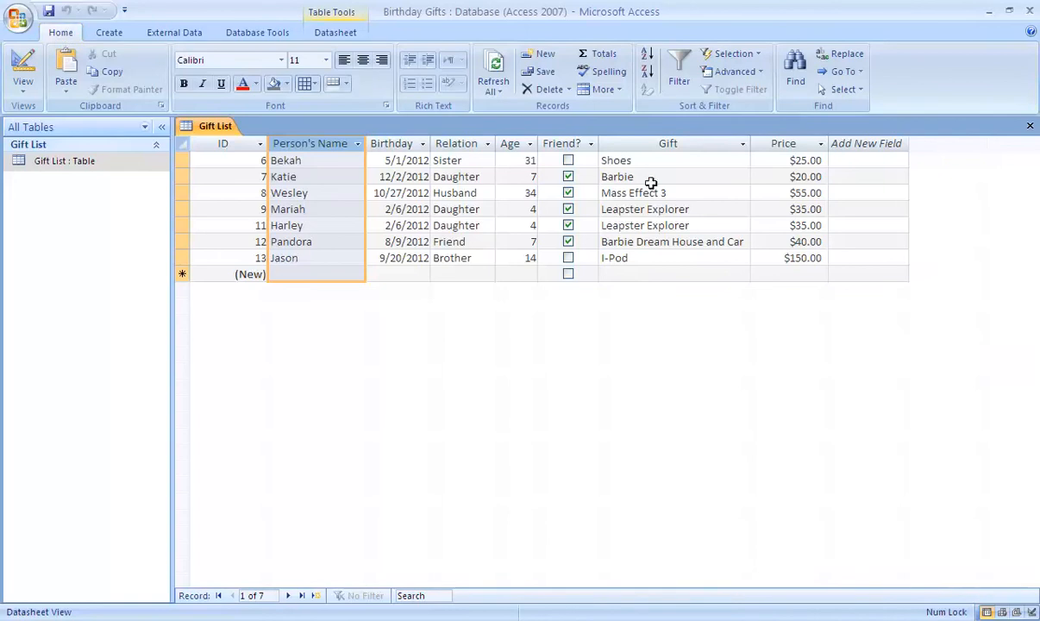
left_click(647, 57)
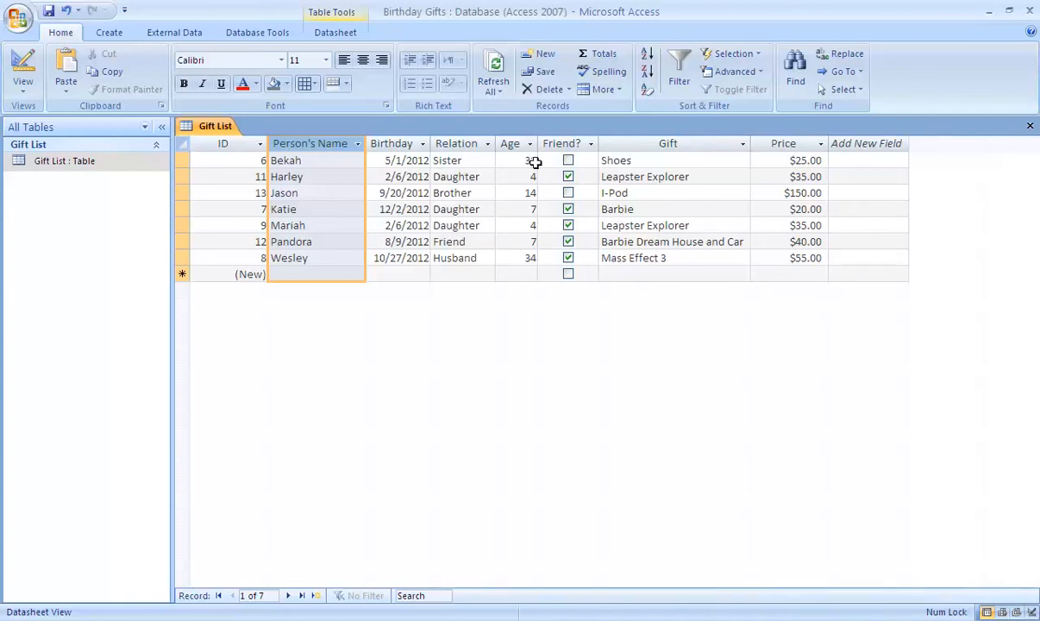
left_click(515, 144)
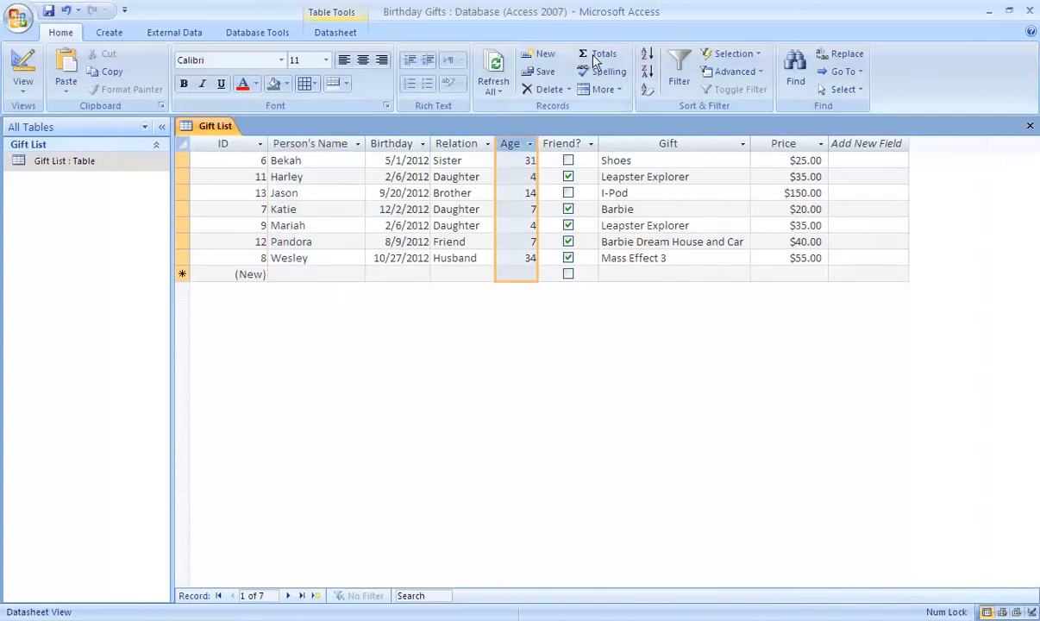
left_click(530, 145)
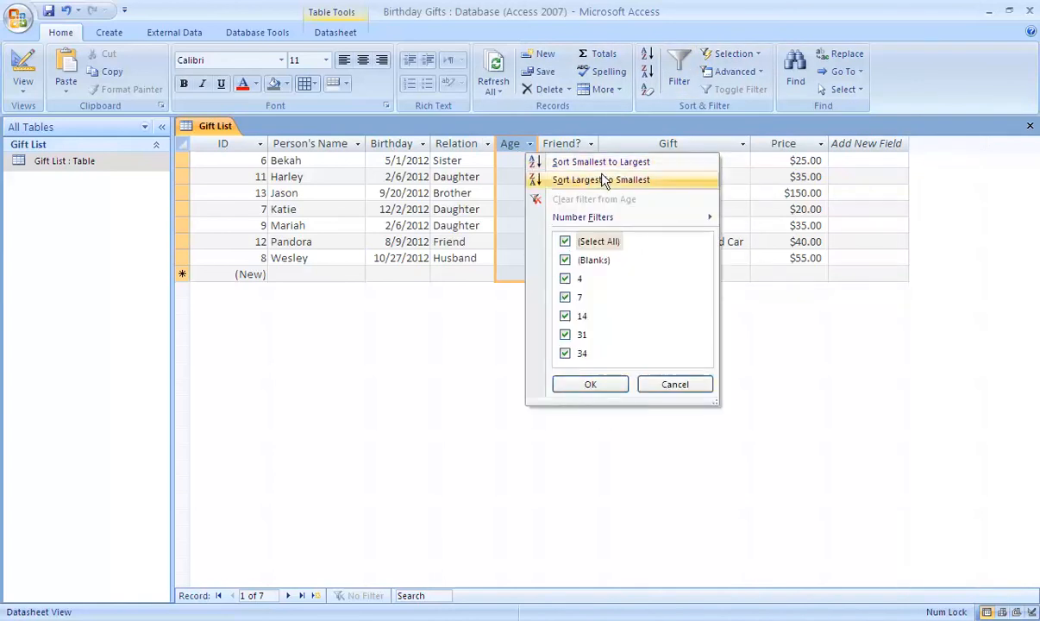
left_click(554, 163)
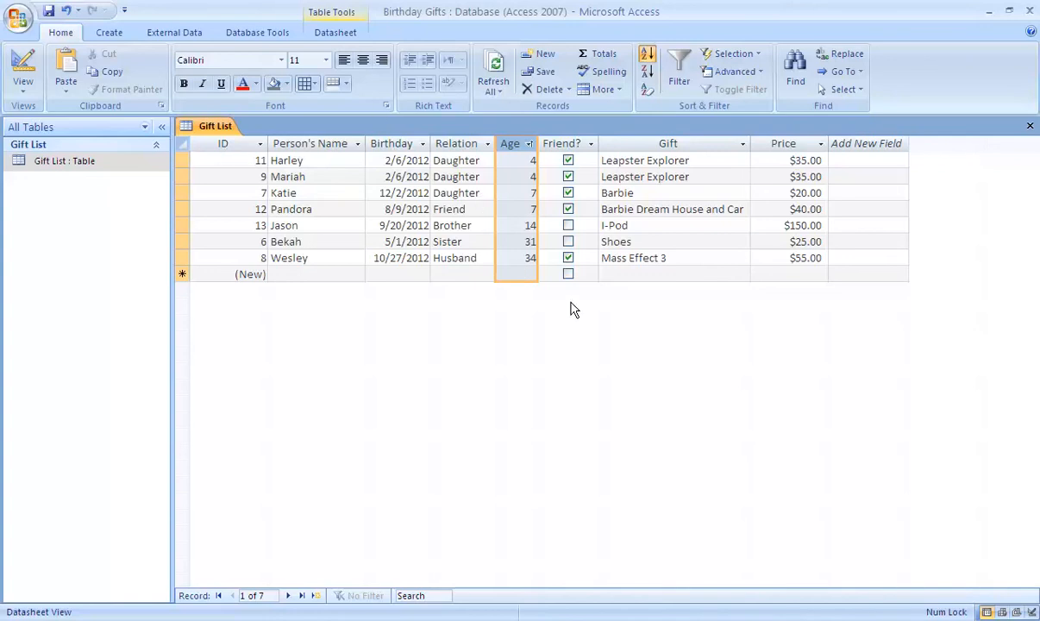
Filter the Age column to show only records with the value 4.
left_click(528, 144)
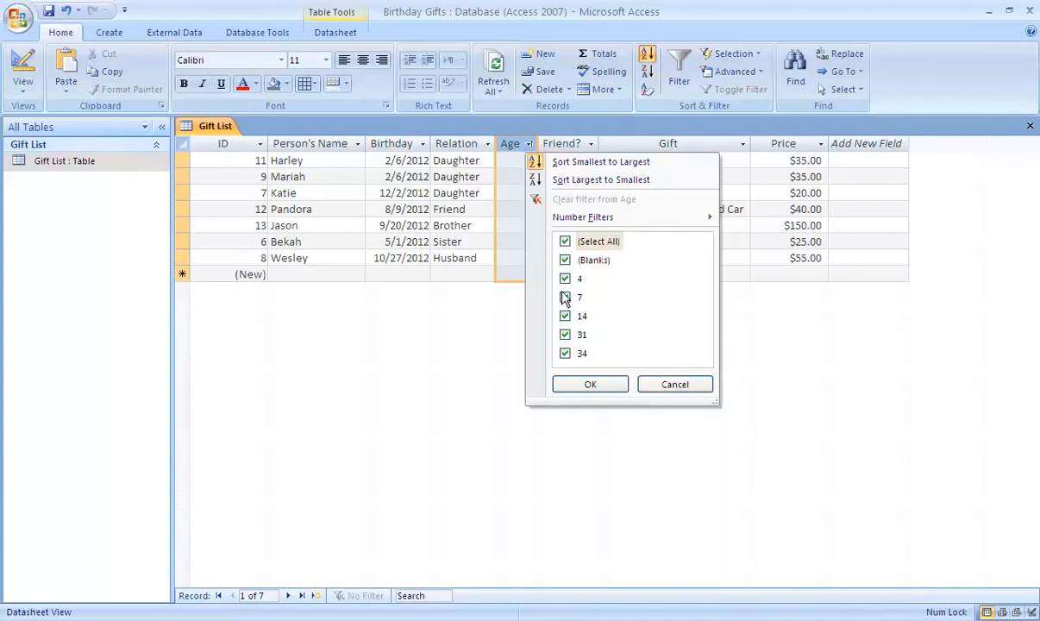
left_click(565, 242)
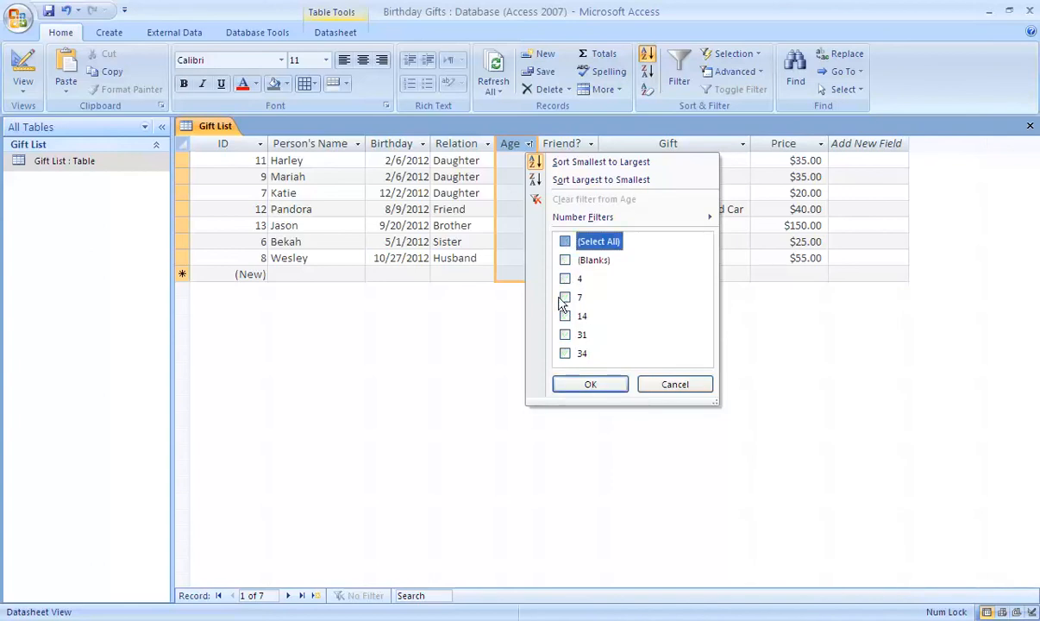
left_click(565, 279)
left_click(588, 383)
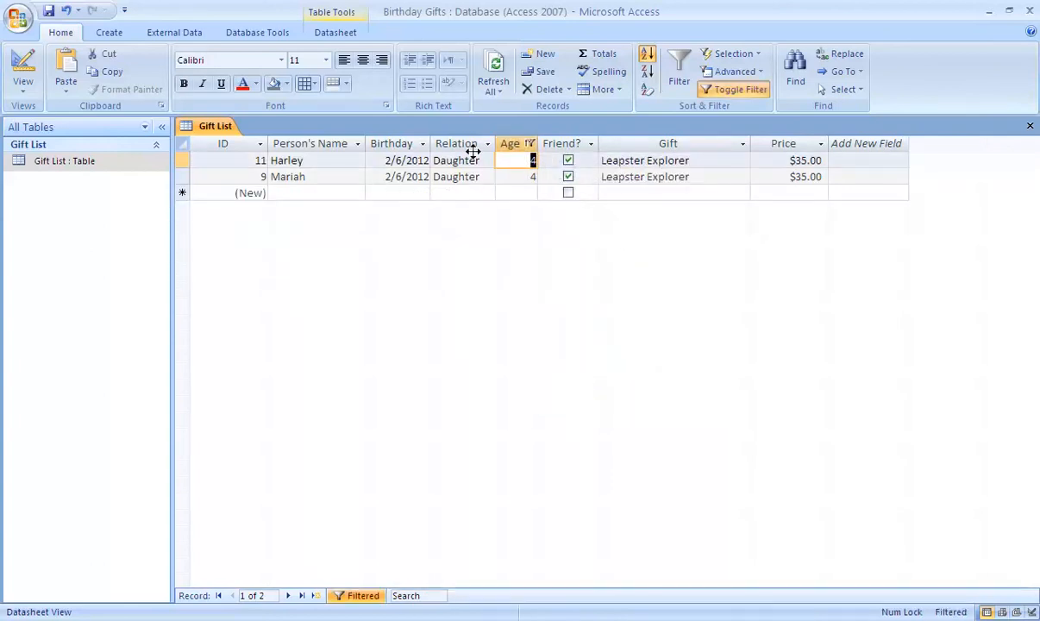
Change the Age filter to include all values except 31 and 34.
left_click(530, 145)
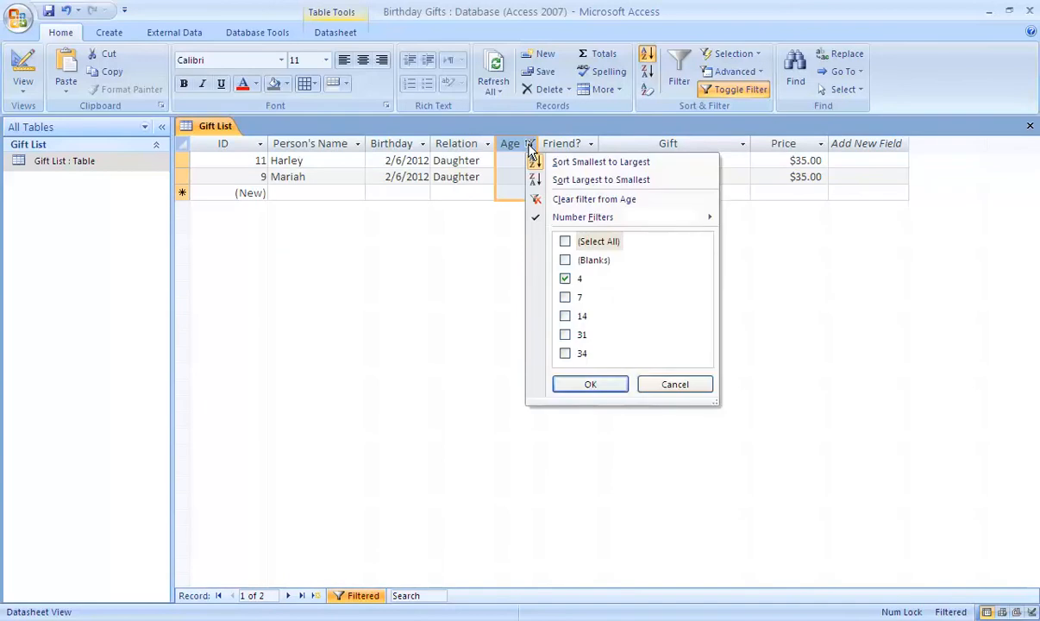
left_click(566, 242)
left_click(565, 354)
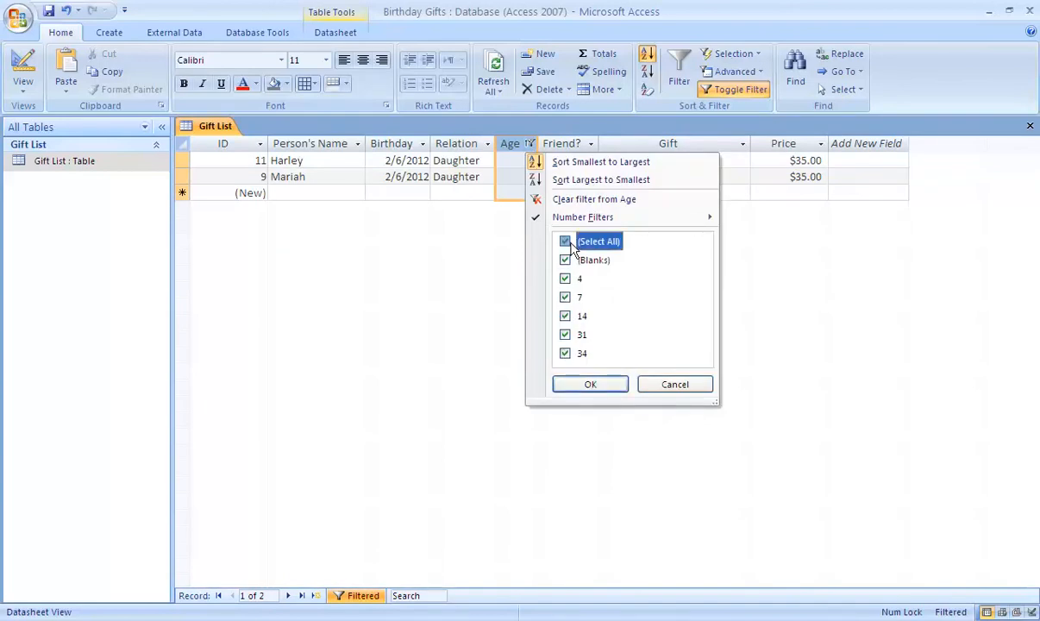
left_click(564, 335)
left_click(565, 354)
left_click(590, 386)
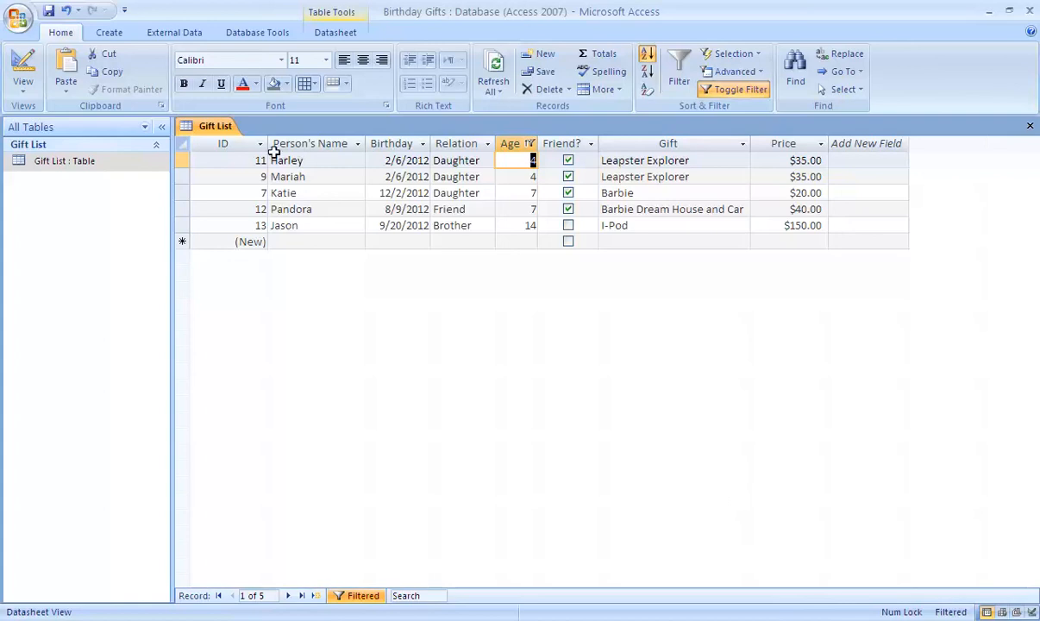
Close the database program, saving the design changes to the Gift List table.
left_click(1029, 14)
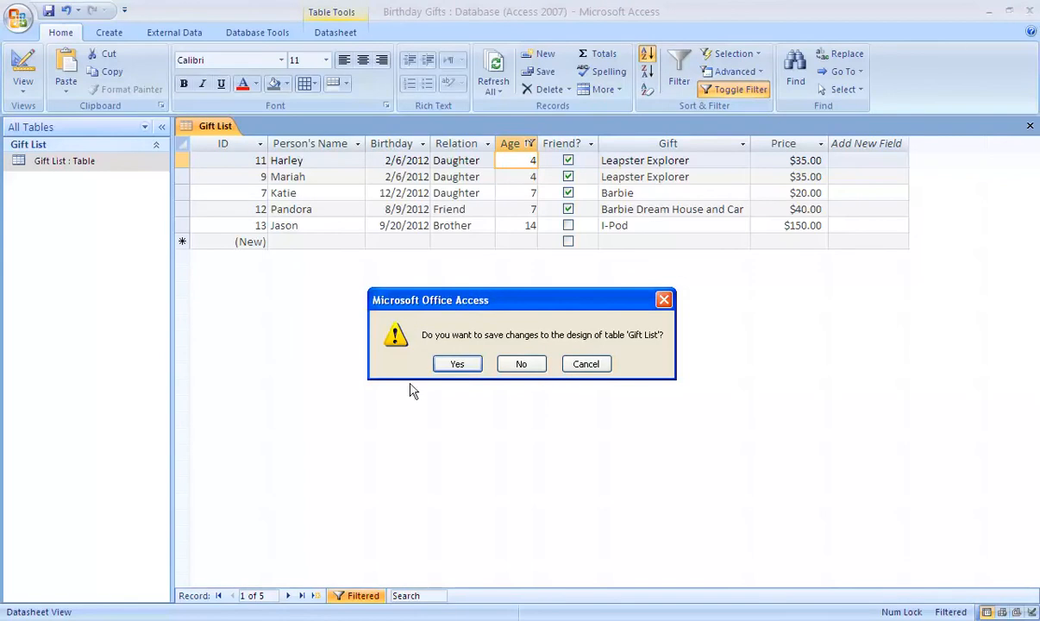
left_click(457, 364)
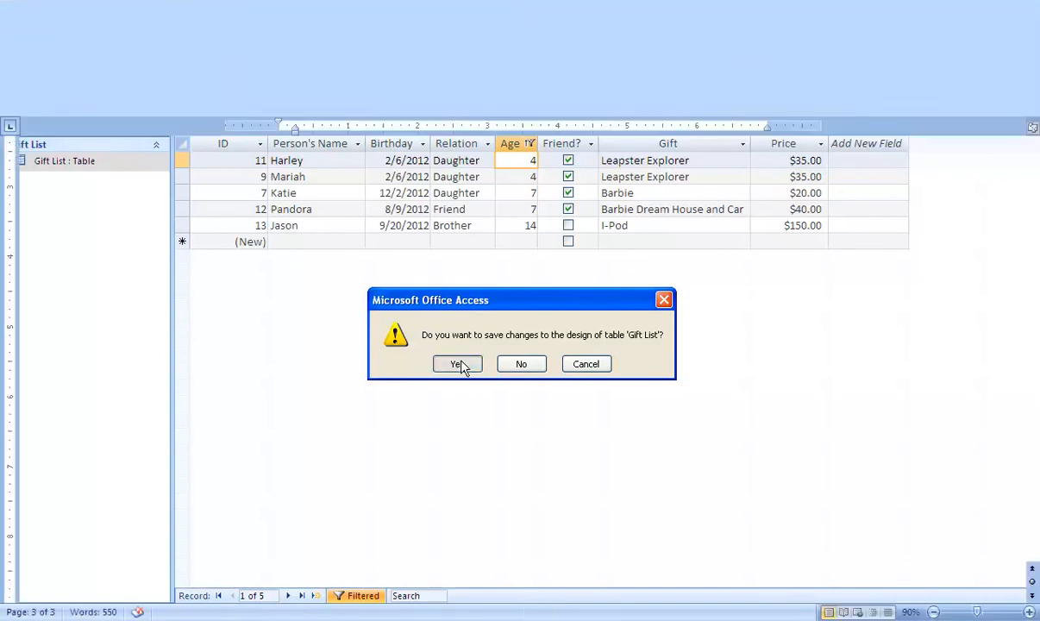